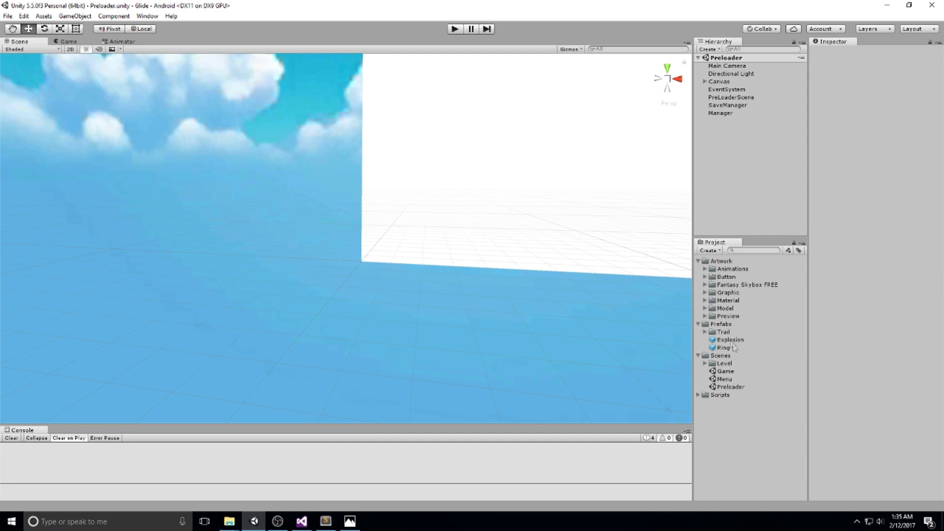
# Step: Look around the scene and browse the Level and Trail folders in the Project panel
pyautogui.moveTo(506, 129); pyautogui.dragTo(474, 162, button='right')
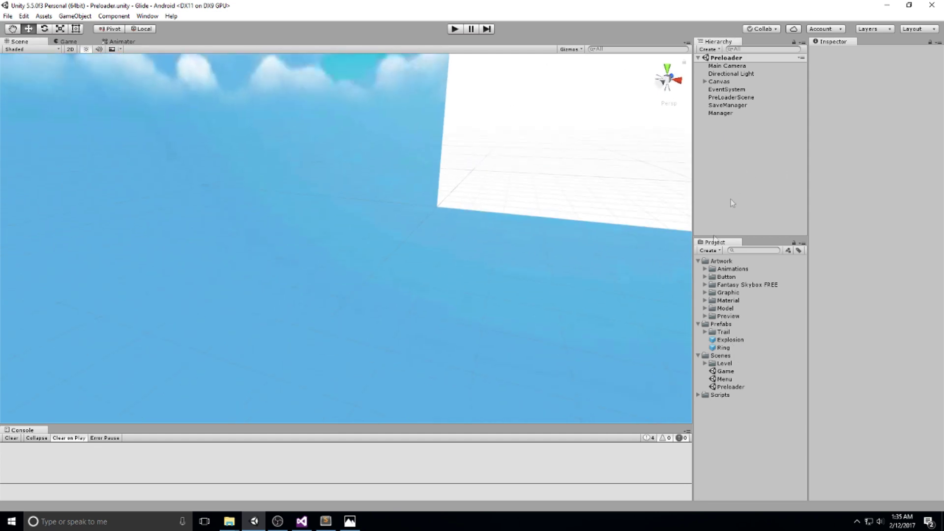
pyautogui.click(705, 363)
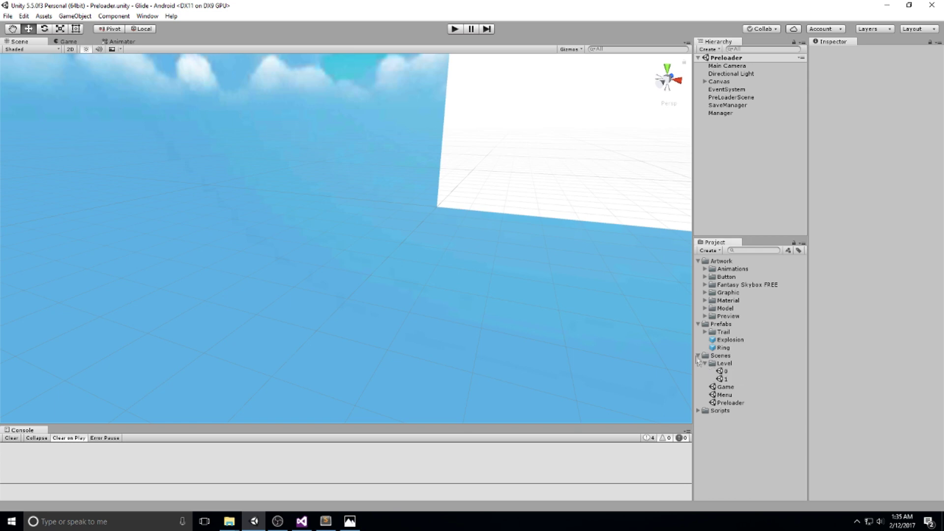
pyautogui.click(706, 332)
pyautogui.click(705, 333)
pyautogui.click(705, 363)
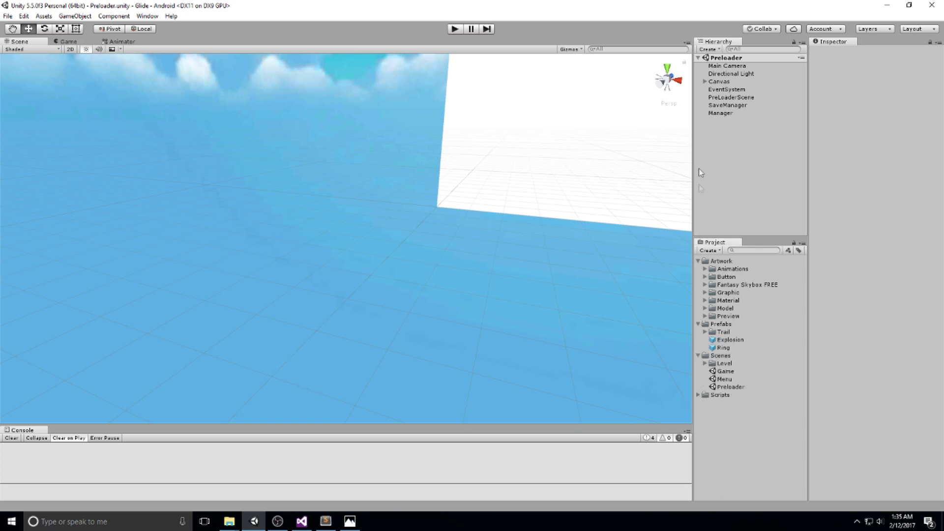
# Step: Add a Cube to the Preloader scene and frame the view on it
pyautogui.rightClick(729, 148)
pyautogui.moveTo(769, 243)
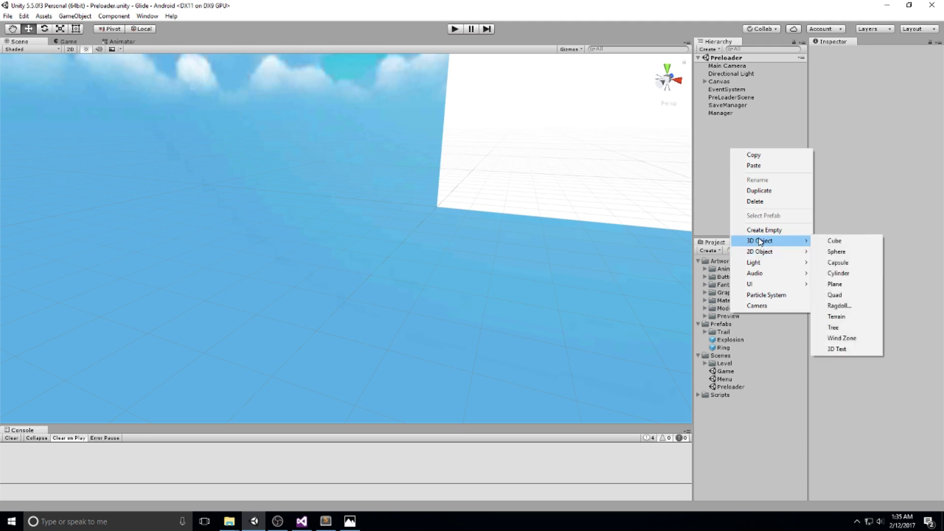
pyautogui.click(858, 246)
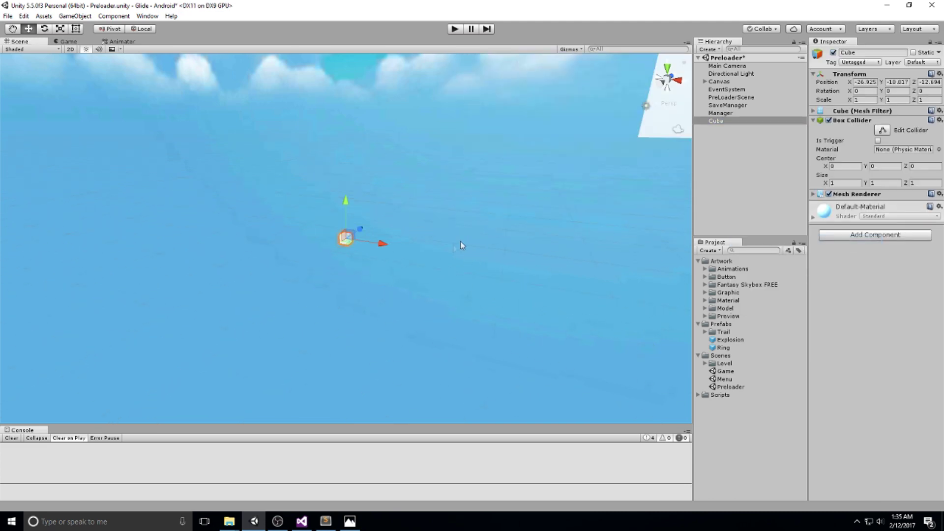
pyautogui.press('f')
pyautogui.scroll(-3, 429, 231)
pyautogui.press('e')
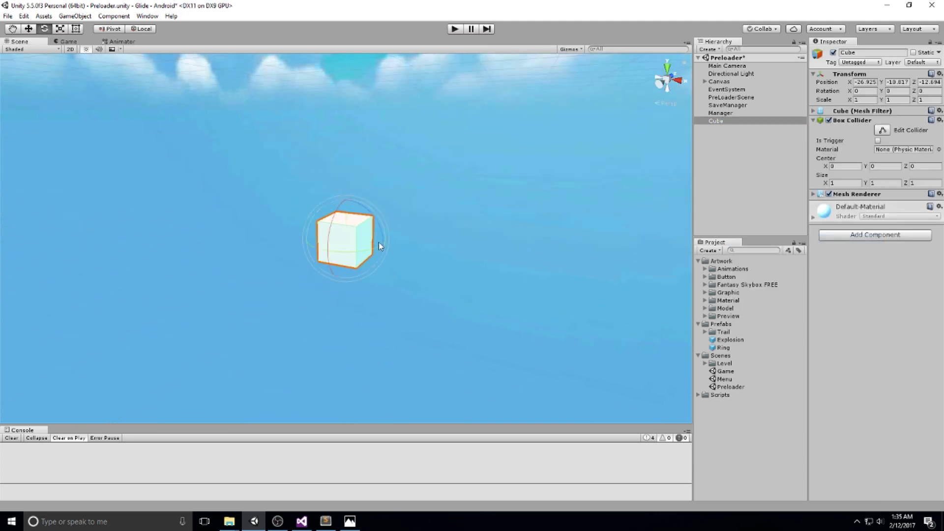
pyautogui.moveTo(380, 220); pyautogui.dragTo(420, 267)
pyautogui.hotkey('ctrl', 'z')
# Step: Set the cube's position to 0, 0, 0
pyautogui.click(865, 82)
pyautogui.write('0')
pyautogui.press('Tab')
pyautogui.write('0')
pyautogui.press('Tab')
pyautogui.write('0')
pyautogui.write('f')
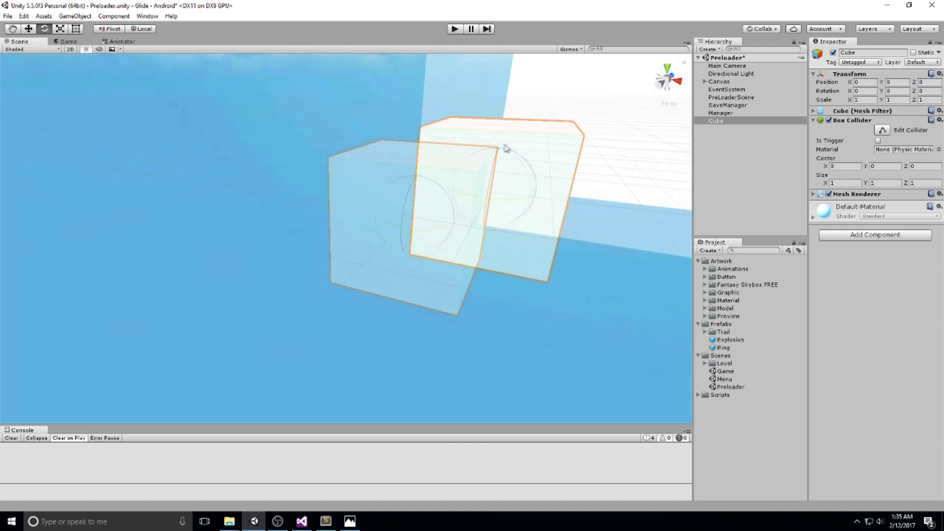
# Step: Rotate the cube to -45 degrees around Z and set tool handles to Pivot
pyautogui.keyDown('alt'); pyautogui.moveTo(312, 262); pyautogui.dragTo(421, 285); pyautogui.keyUp('alt')
pyautogui.press('e')
pyautogui.keyDown('alt'); pyautogui.moveTo(482, 246); pyautogui.dragTo(368, 253); pyautogui.keyUp('alt')
pyautogui.hotkey('ctrl', 'z')
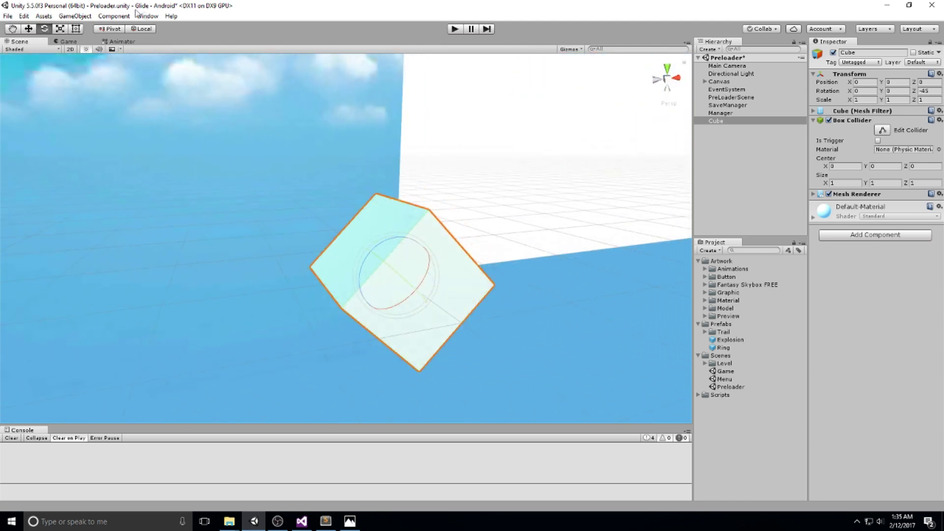
pyautogui.click(112, 30)
# Step: Switch handles to Global, tilt the cube -45 degrees on X and move it to X -2
pyautogui.moveTo(405, 238)
pyautogui.keyDown('alt'); pyautogui.mouseDown()
pyautogui.moveTo(453, 282)
pyautogui.moveTo(402, 229)
pyautogui.mouseUp(); pyautogui.keyUp('alt')
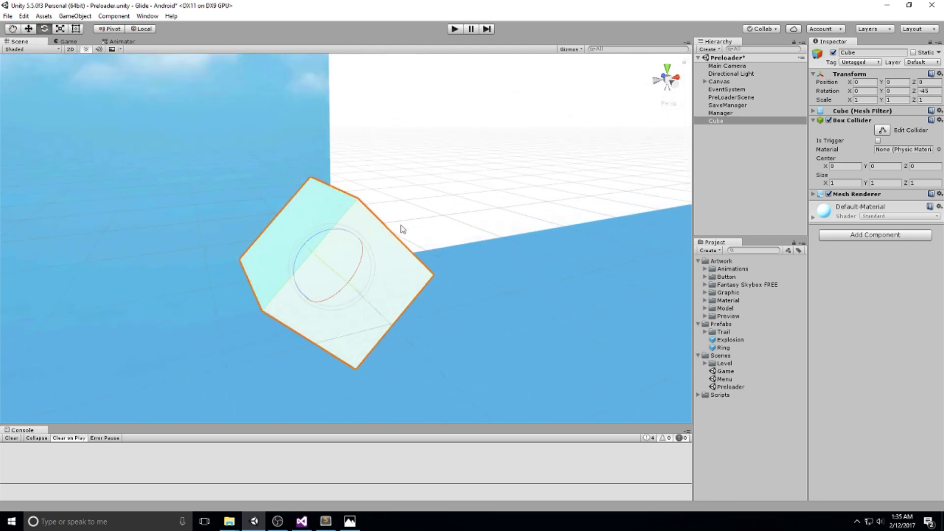
pyautogui.click(146, 29)
pyautogui.keyDown('alt'); pyautogui.moveTo(182, 101); pyautogui.dragTo(351, 237); pyautogui.keyUp('alt')
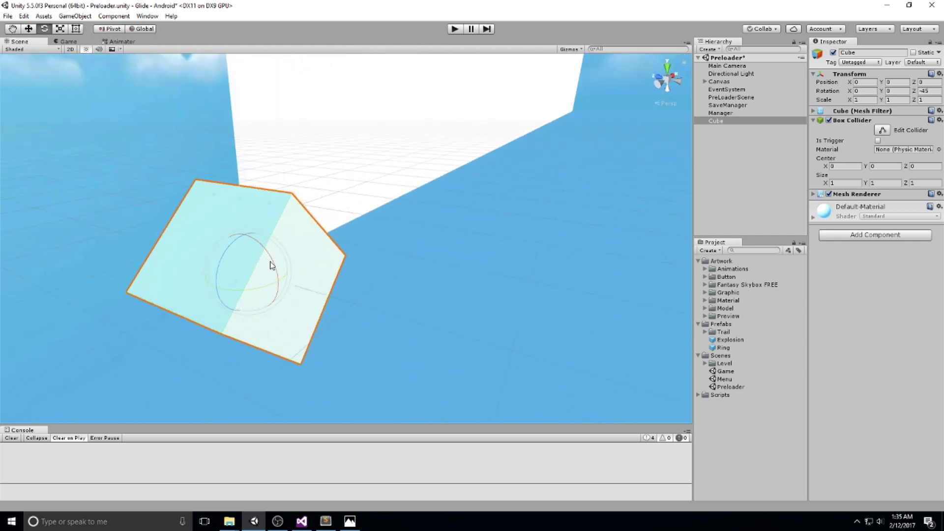
pyautogui.moveTo(272, 265); pyautogui.dragTo(374, 278)
pyautogui.press('w')
pyautogui.moveTo(519, 285); pyautogui.dragTo(315, 289)
# Step: Scale the cube to 0.5 on every axis and check it from several angles
pyautogui.press('r')
pyautogui.click(866, 99)
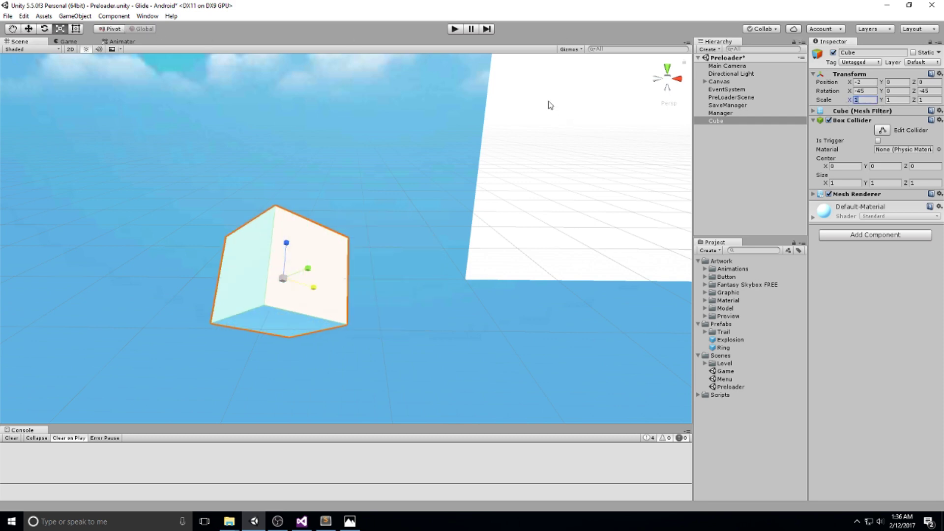
pyautogui.write('0.5')
pyautogui.press('Tab')
pyautogui.press('Tab')
pyautogui.write('0.5')
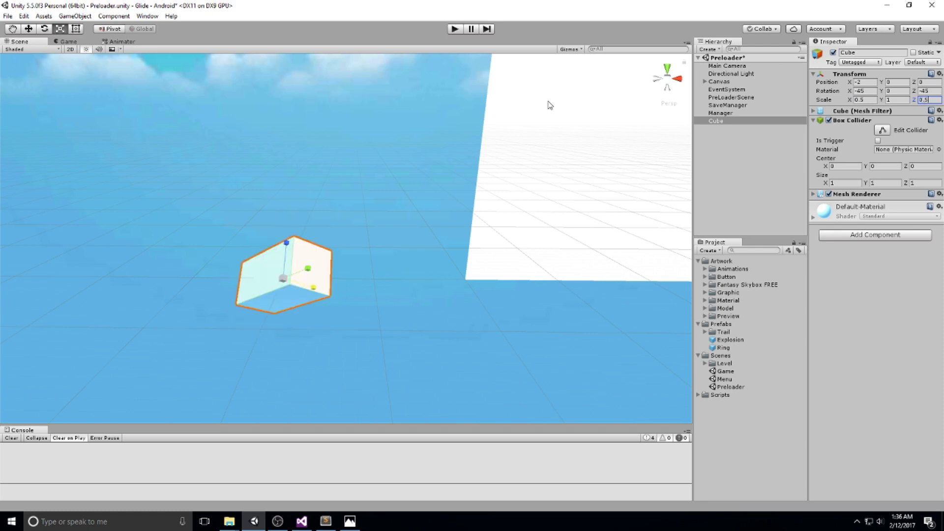
pyautogui.hotkey('ctrl', 'z')
pyautogui.hotkey('ctrl', 'z')
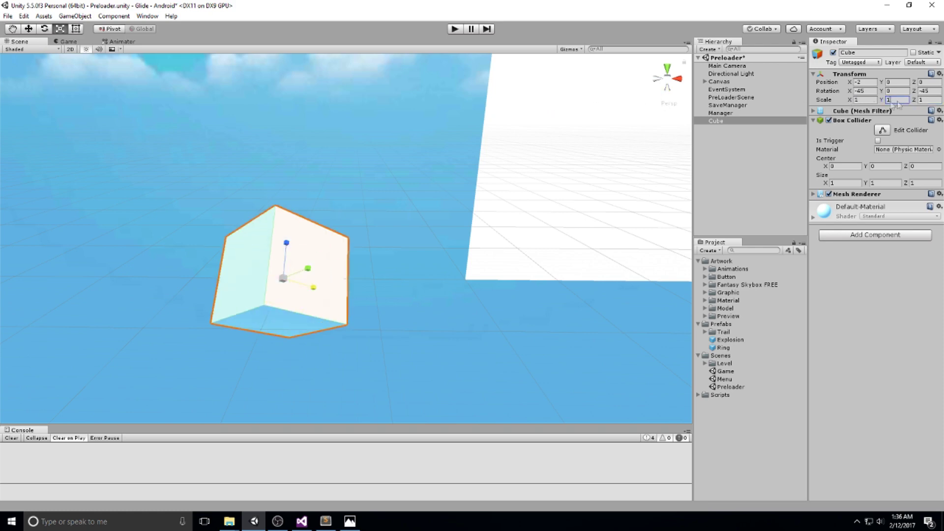
pyautogui.click(865, 100)
pyautogui.write('5')
pyautogui.press('Tab')
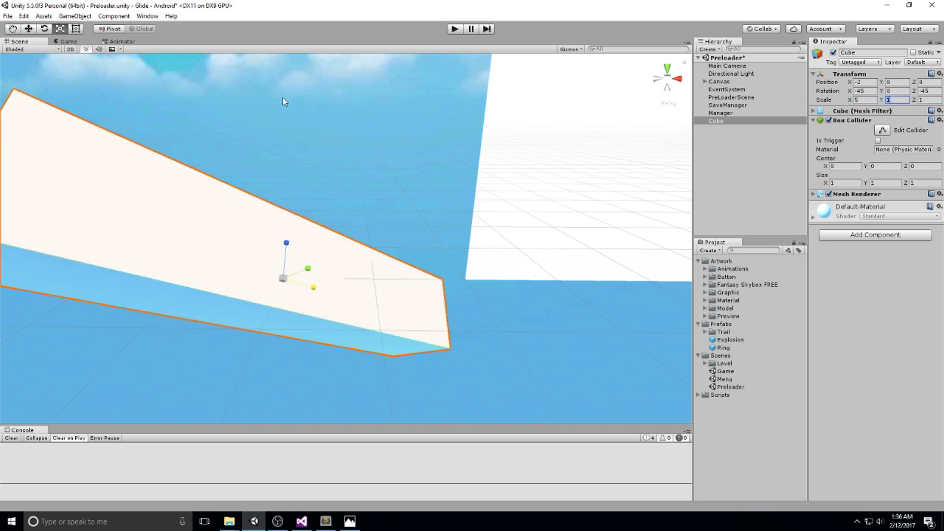
pyautogui.write('0.5')
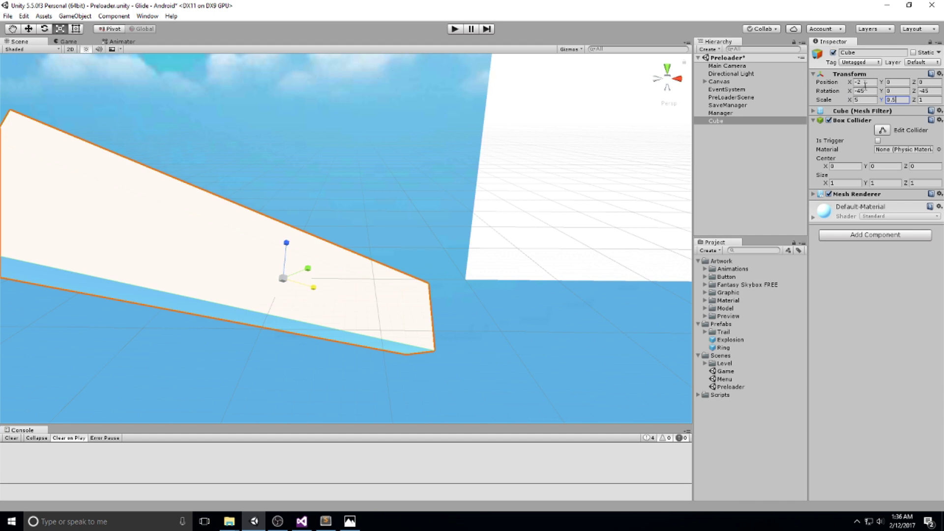
pyautogui.click(866, 99)
pyautogui.write('0.5')
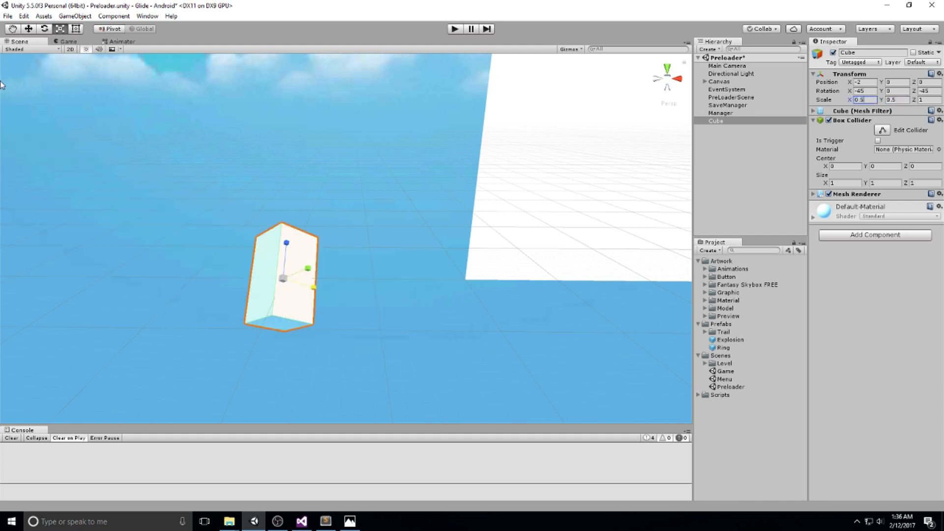
pyautogui.keyDown('alt'); pyautogui.moveTo(69, 87); pyautogui.dragTo(544, 215); pyautogui.keyUp('alt')
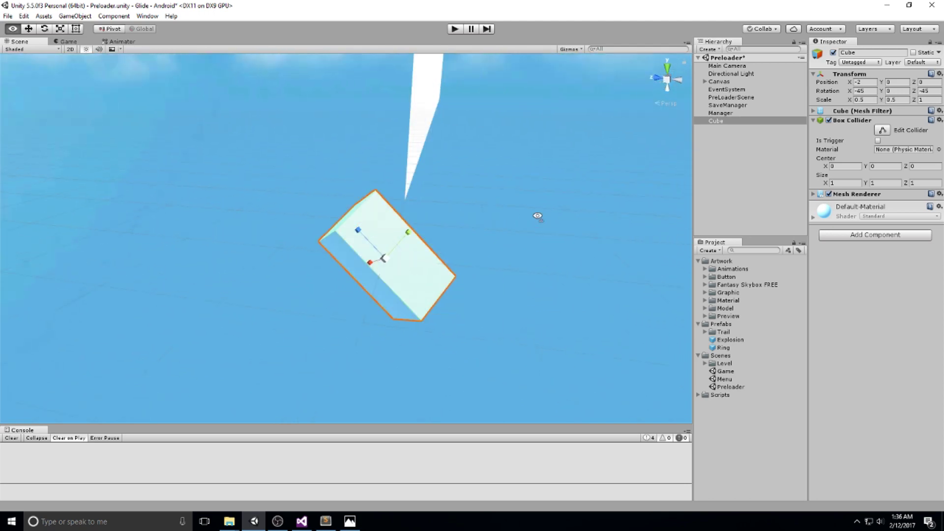
pyautogui.moveTo(544, 215); pyautogui.dragTo(472, 204, button='middle')
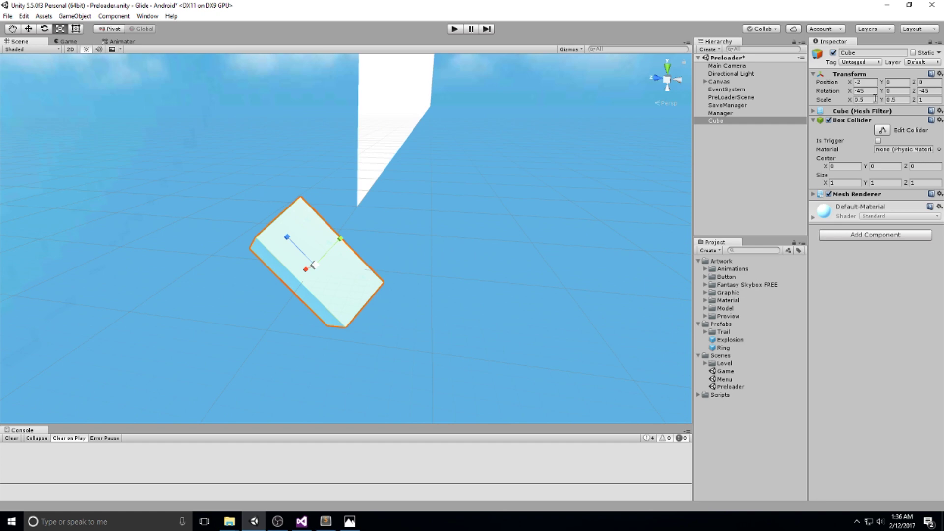
pyautogui.keyDown('alt'); pyautogui.moveTo(479, 209); pyautogui.dragTo(520, 196); pyautogui.keyUp('alt')
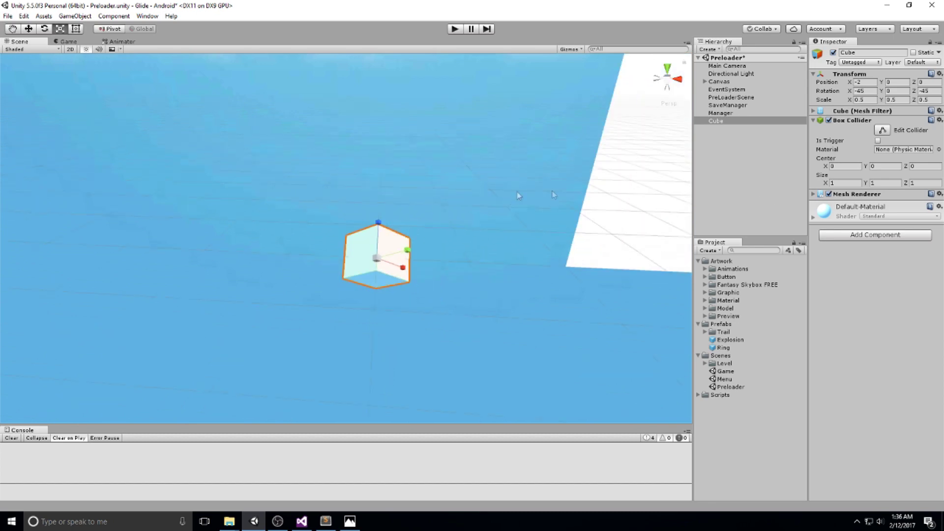
# Step: Create an empty GameObject positioned at 0, 0, 0
pyautogui.click(722, 177)
pyautogui.click(721, 124)
pyautogui.click(724, 145)
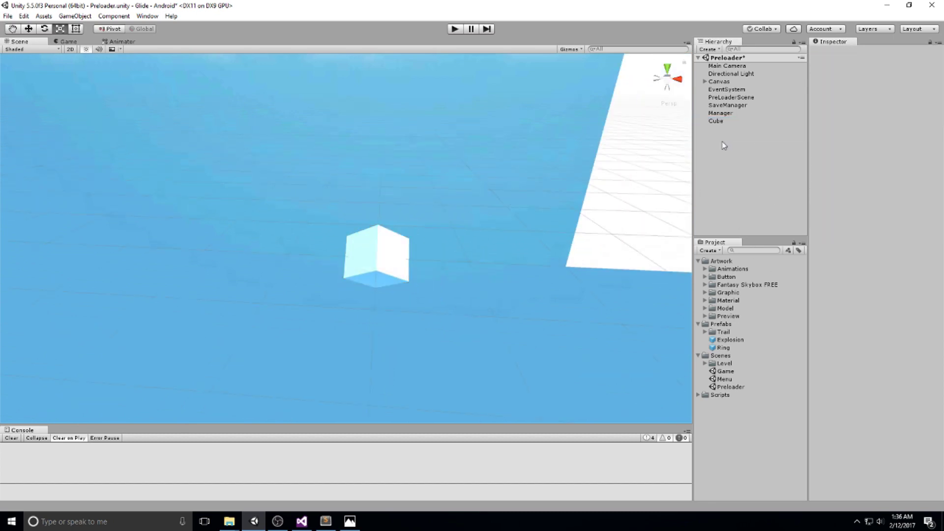
pyautogui.rightClick(723, 145)
pyautogui.click(737, 221)
pyautogui.moveTo(727, 129); pyautogui.dragTo(724, 128)
pyautogui.hotkey('ctrl', 'z')
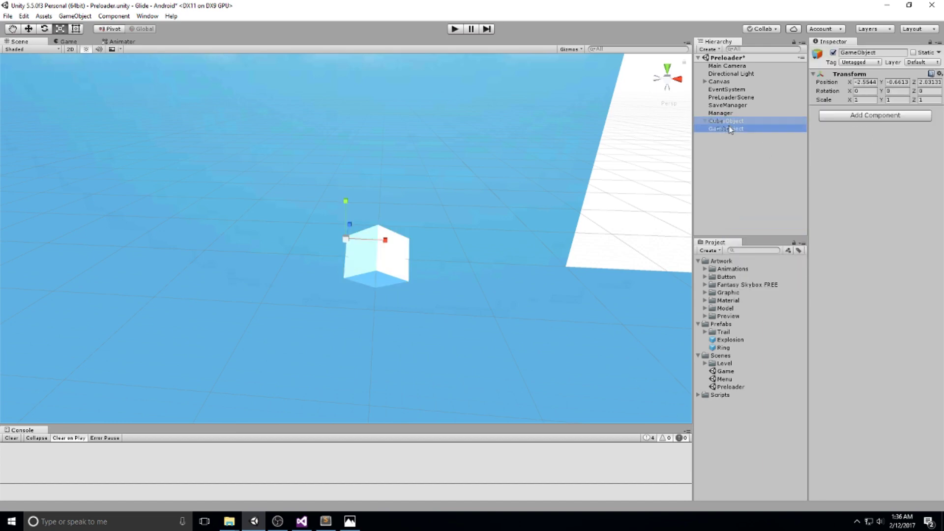
pyautogui.click(869, 82)
pyautogui.write('0')
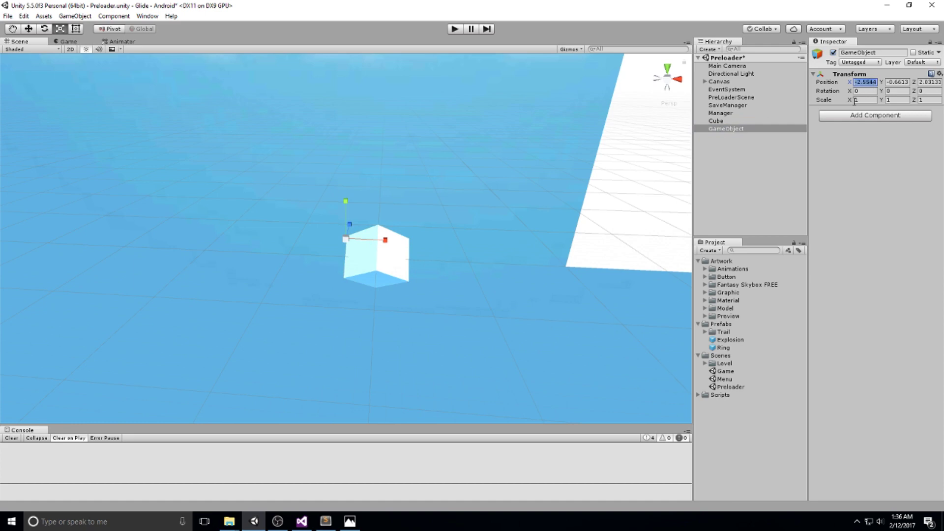
pyautogui.press('Tab')
pyautogui.write('0')
pyautogui.press('Tab')
pyautogui.write('0')
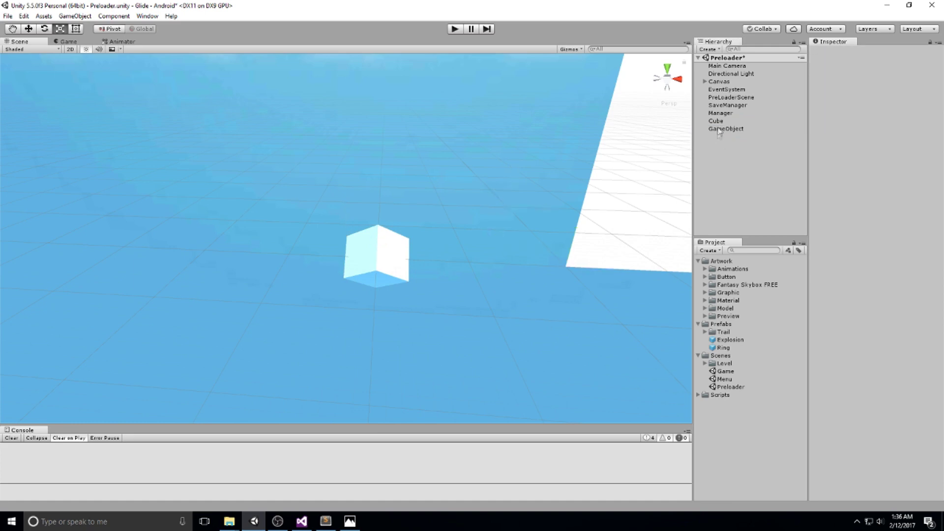
# Step: Make the Cube a child of the GameObject and set the parent's Y scale to 2
pyautogui.click(718, 121)
pyautogui.moveTo(728, 129); pyautogui.dragTo(727, 129)
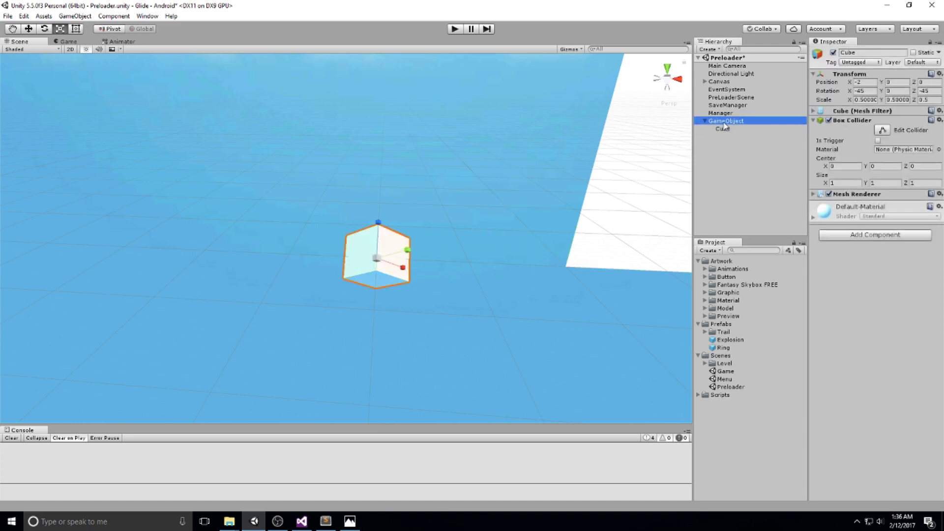
pyautogui.click(726, 121)
pyautogui.moveTo(883, 105); pyautogui.dragTo(901, 104)
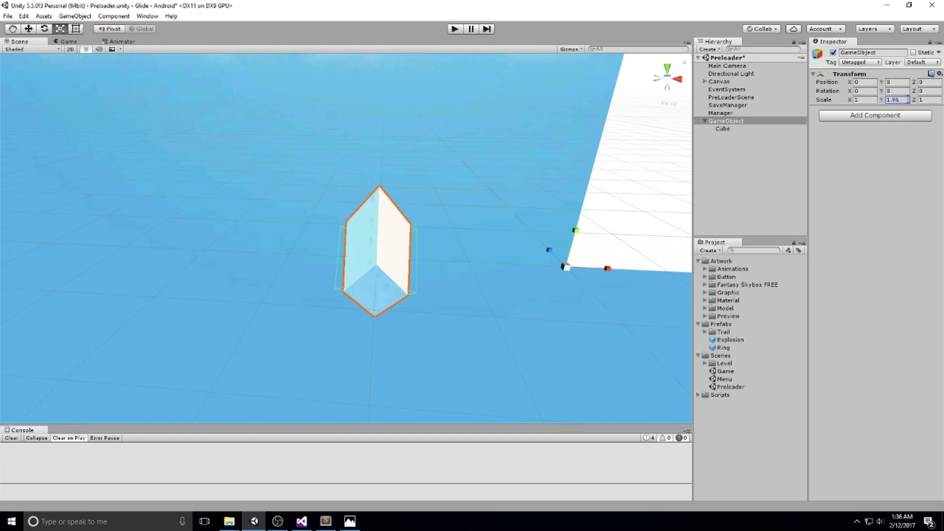
pyautogui.write('2')
pyautogui.keyDown('alt'); pyautogui.moveTo(373, 118); pyautogui.dragTo(443, 163); pyautogui.keyUp('alt')
# Step: Reset the child Cube's X rotation to 0 so it stands as an upright diamond
pyautogui.click(723, 128)
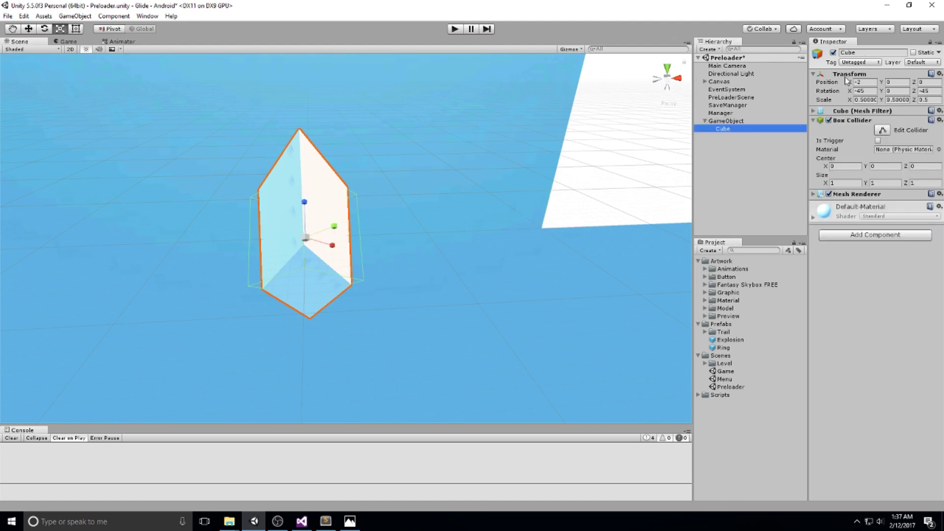
pyautogui.click(872, 92)
pyautogui.write('0')
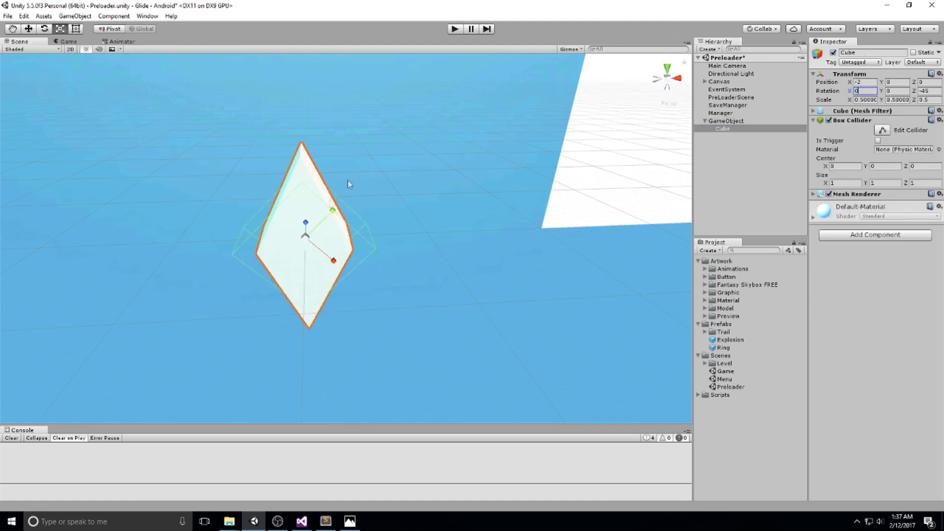
pyautogui.keyDown('alt'); pyautogui.moveTo(349, 185); pyautogui.dragTo(448, 196); pyautogui.keyUp('alt')
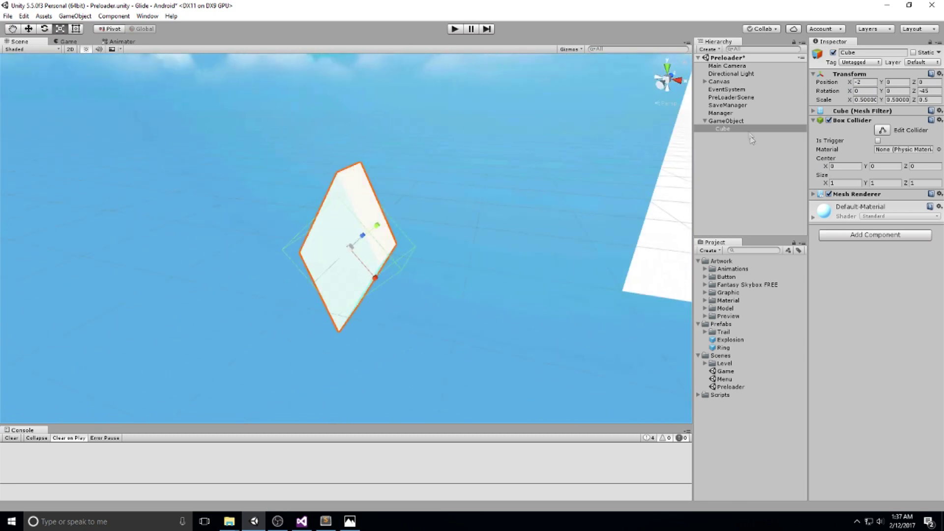
# Step: Rename the parent GameObject to 'Token'
pyautogui.click(726, 121)
pyautogui.press('F2')
pyautogui.write('Token')
pyautogui.press('Return')
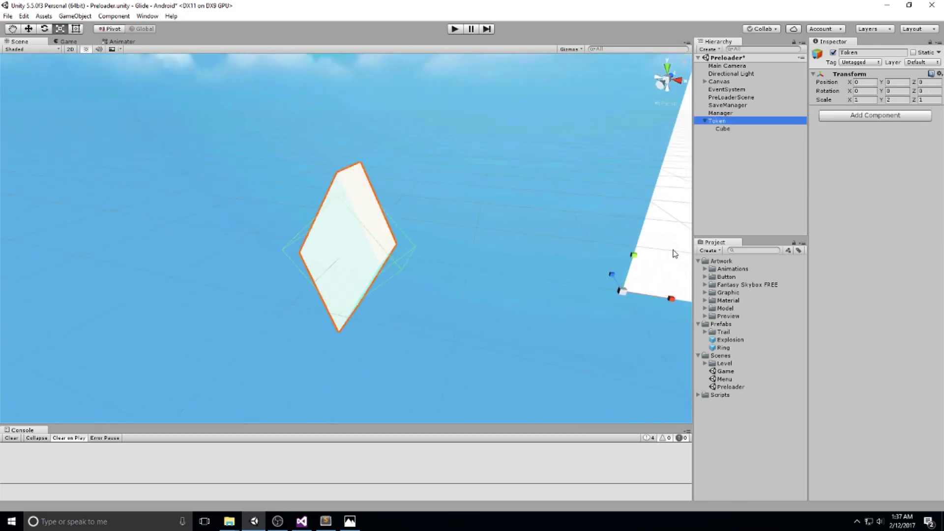
pyautogui.keyDown('alt'); pyautogui.moveTo(577, 186); pyautogui.dragTo(689, 179); pyautogui.keyUp('alt')
# Step: Set the Token's Z scale to 0.5 to flatten it into a thin diamond
pyautogui.click(929, 100)
pyautogui.write('0.5')
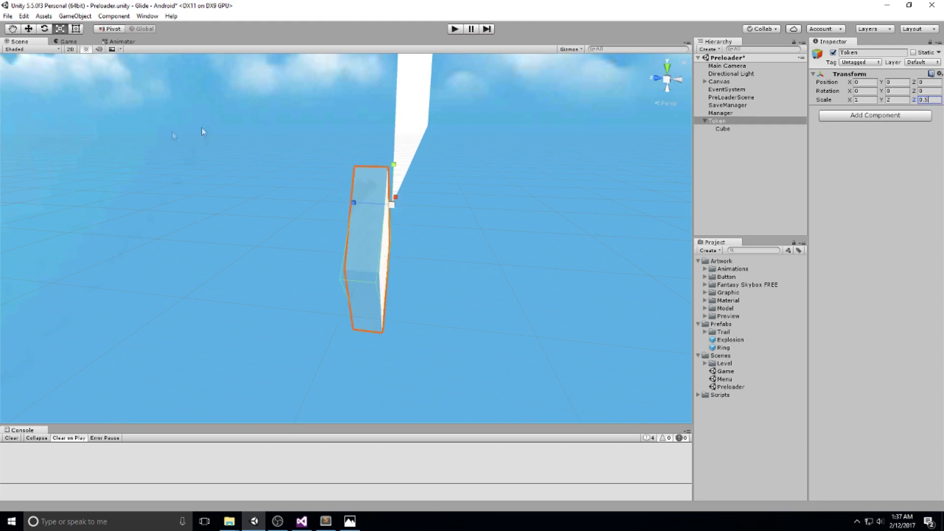
pyautogui.keyDown('alt'); pyautogui.moveTo(203, 132); pyautogui.dragTo(492, 148); pyautogui.keyUp('alt')
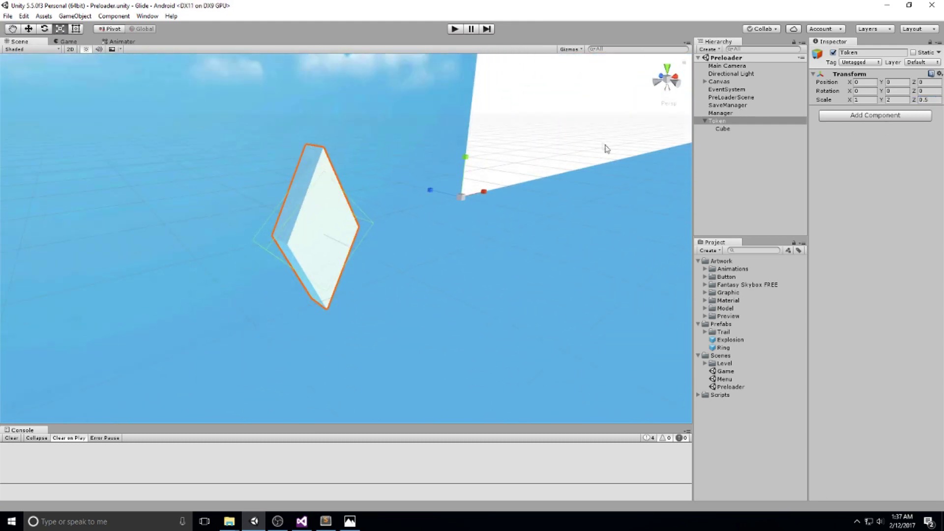
pyautogui.click(723, 129)
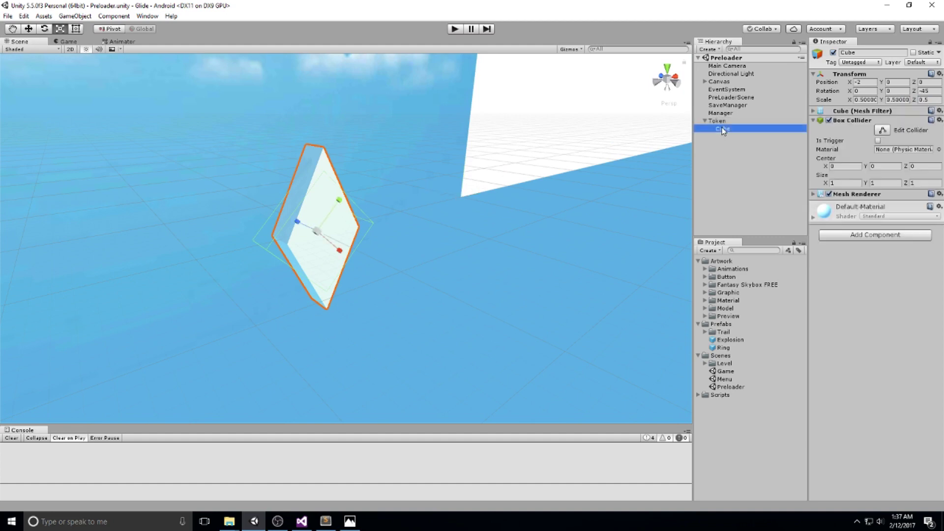
# Step: Remove the Cube's Box Collider and add a Box Collider to the Token instead
pyautogui.rightClick(845, 127)
pyautogui.click(881, 142)
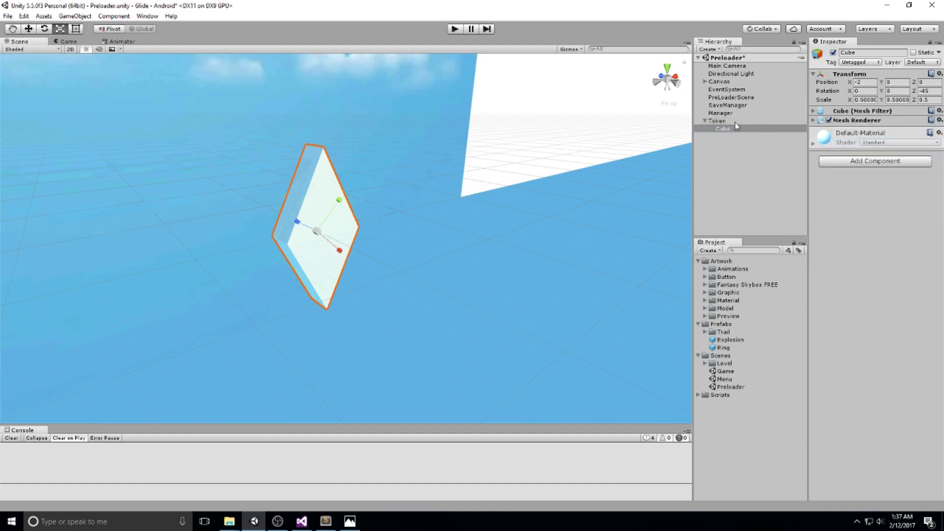
pyautogui.click(719, 121)
pyautogui.scroll(-3, 499, 142)
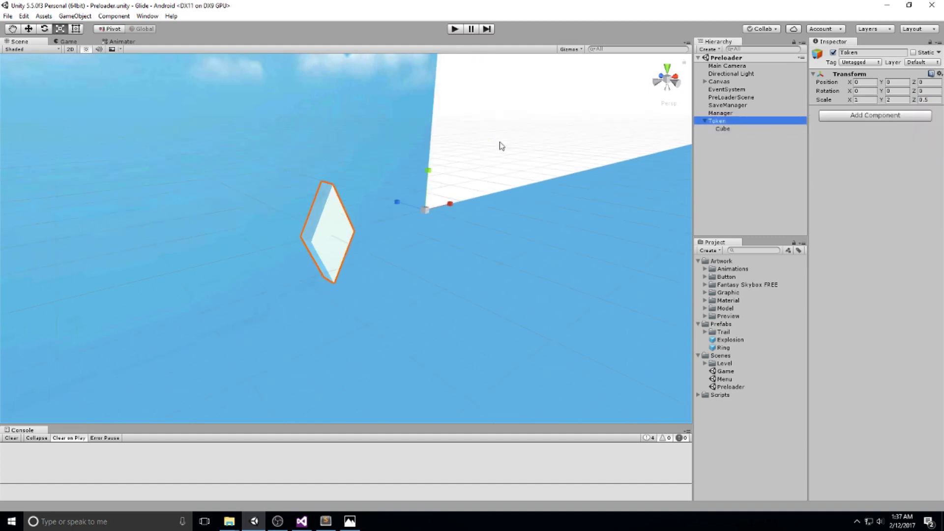
pyautogui.click(859, 116)
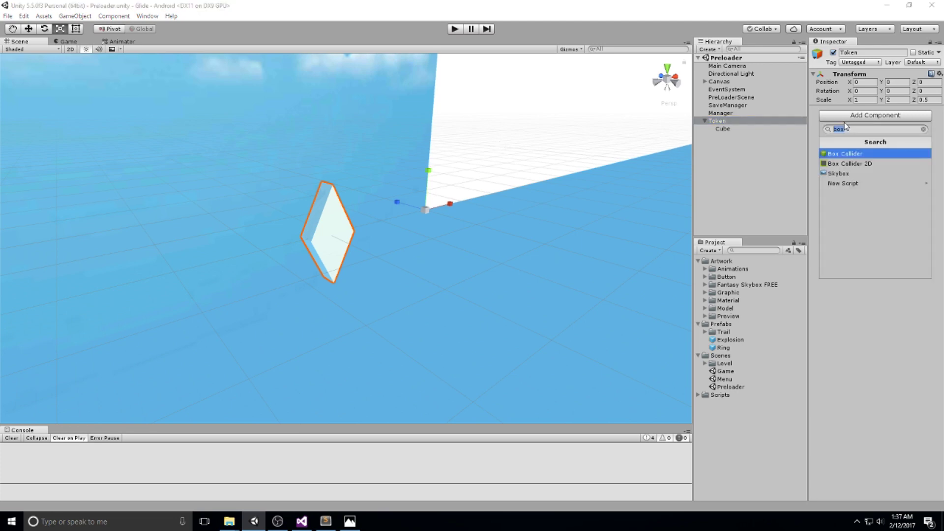
pyautogui.press('Return')
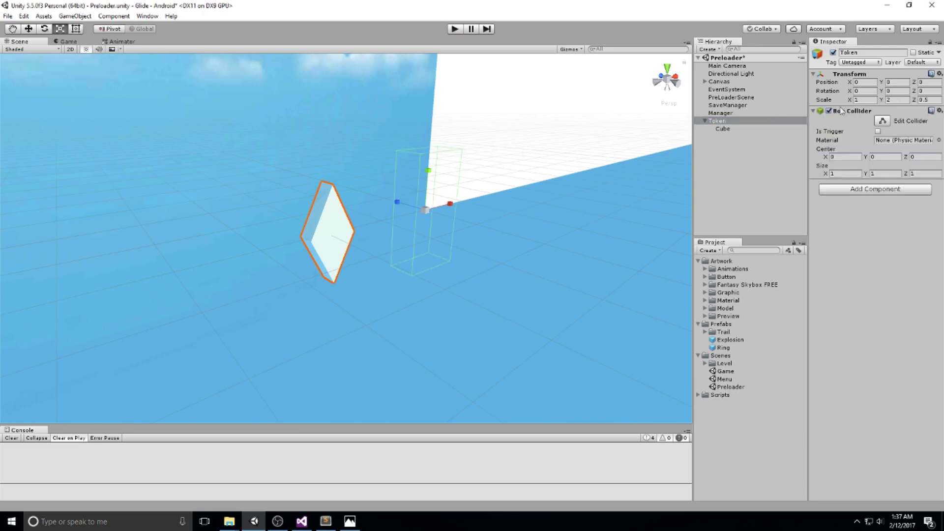
pyautogui.keyDown('alt'); pyautogui.moveTo(552, 142); pyautogui.dragTo(497, 148); pyautogui.keyUp('alt')
# Step: Centre the child Cube by setting its X position to 0
pyautogui.click(723, 128)
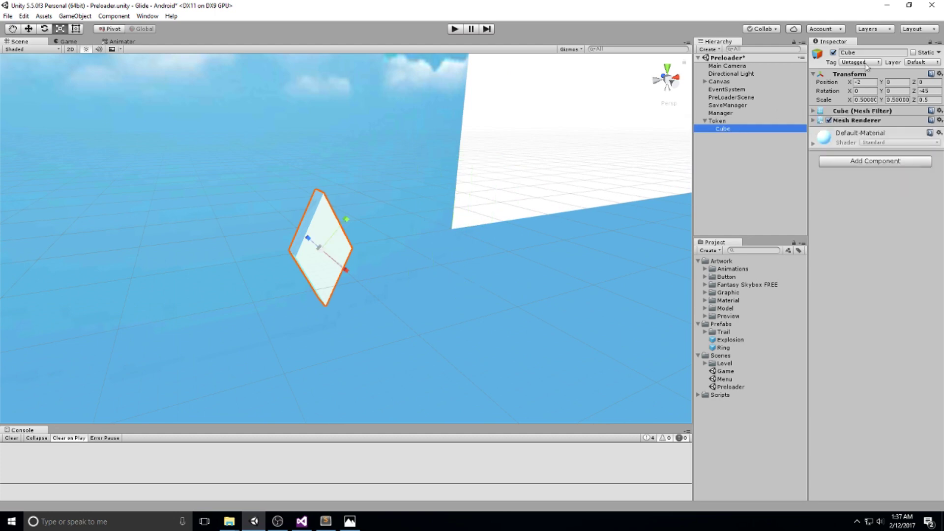
pyautogui.click(866, 82)
pyautogui.write('0')
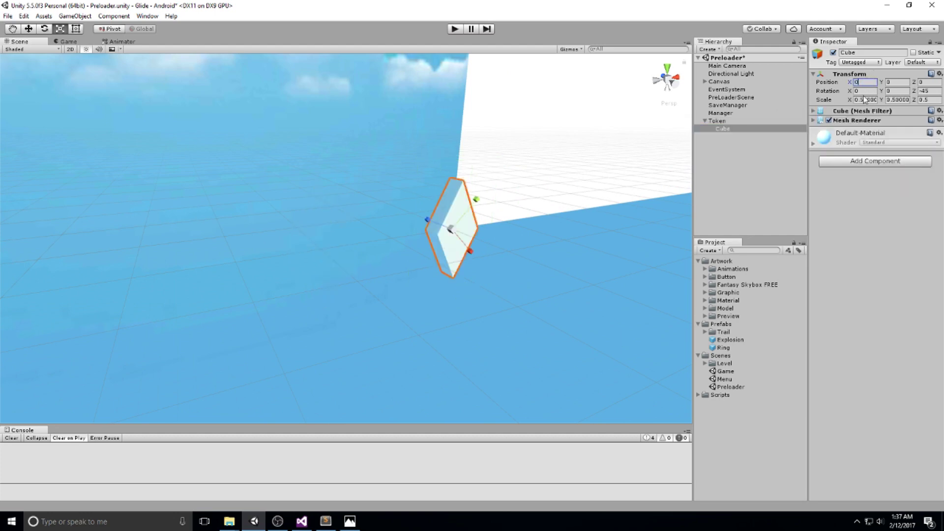
# Step: Set the Token's Box Collider Y size to 0.8 and save the Preloader scene
pyautogui.click(752, 121)
pyautogui.keyDown('alt'); pyautogui.moveTo(541, 200); pyautogui.dragTo(506, 203); pyautogui.keyUp('alt')
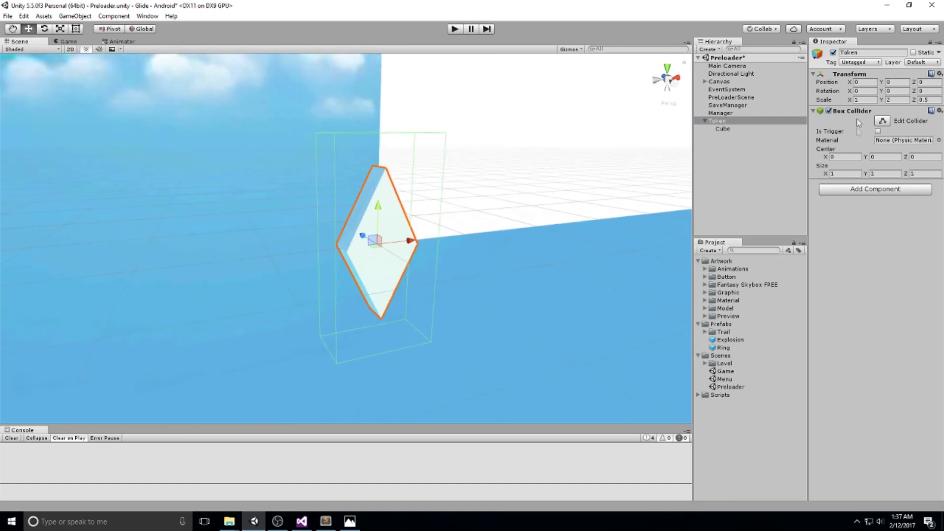
pyautogui.click(840, 175)
pyautogui.write('2')
pyautogui.moveTo(866, 176); pyautogui.dragTo(869, 180)
pyautogui.click(876, 175)
pyautogui.write('0.8')
pyautogui.keyDown('alt'); pyautogui.moveTo(249, 92); pyautogui.dragTo(310, 133); pyautogui.keyUp('alt')
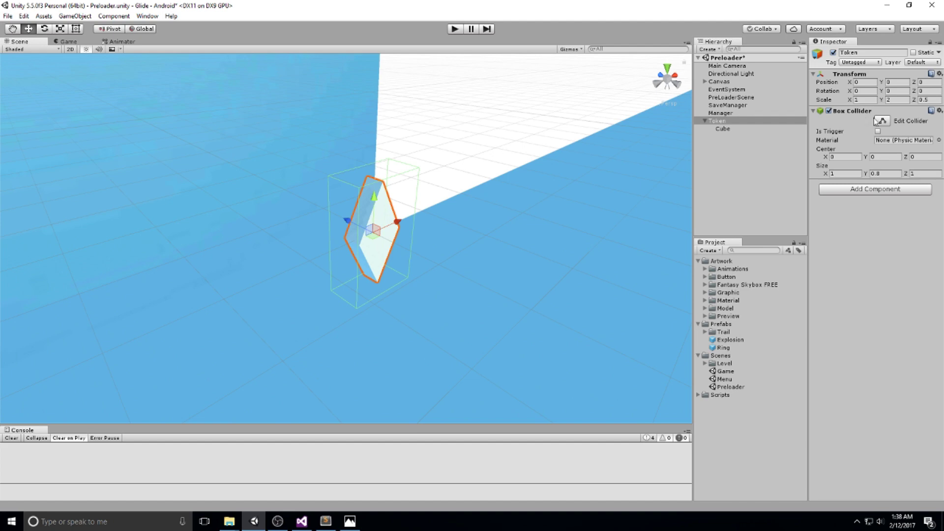
pyautogui.hotkey('ctrl', 's')
# Step: Add a new script component named 'Token' to the Token object
pyautogui.click(876, 189)
pyautogui.write('Token')
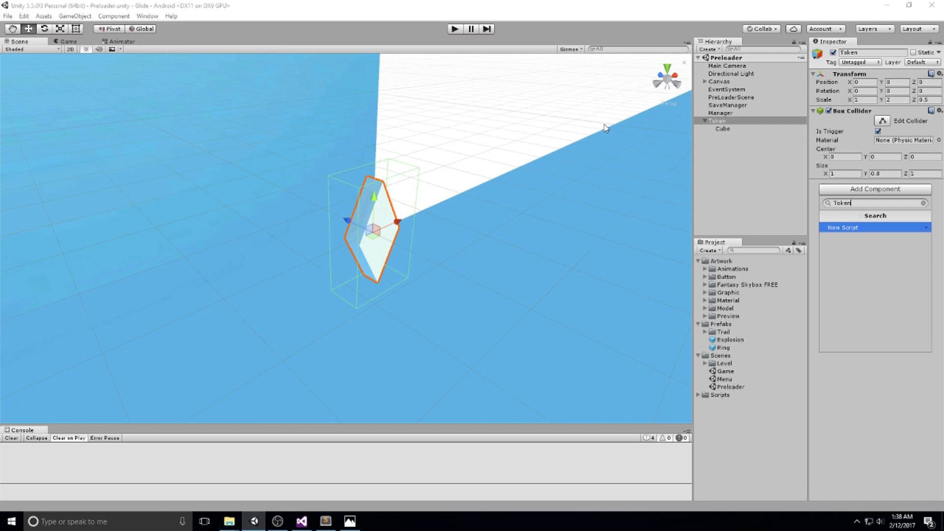
pyautogui.press('Return')
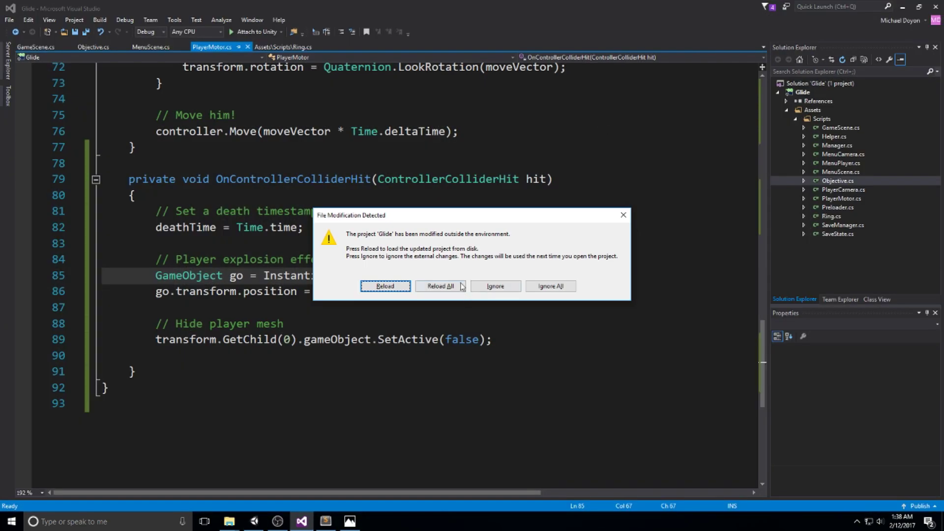
# Step: Reload the project in Visual Studio and open the Token script from Unity
pyautogui.click(440, 286)
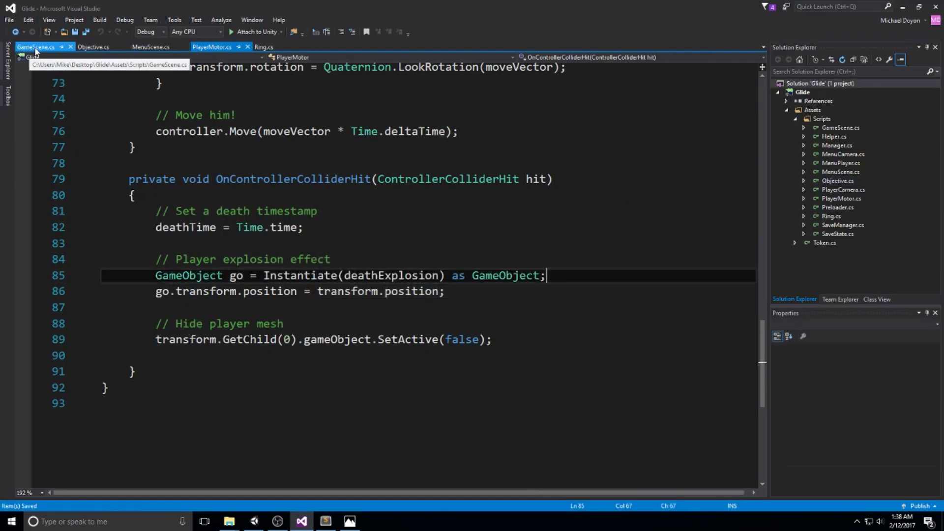
pyautogui.moveTo(36, 50); pyautogui.dragTo(517, 34)
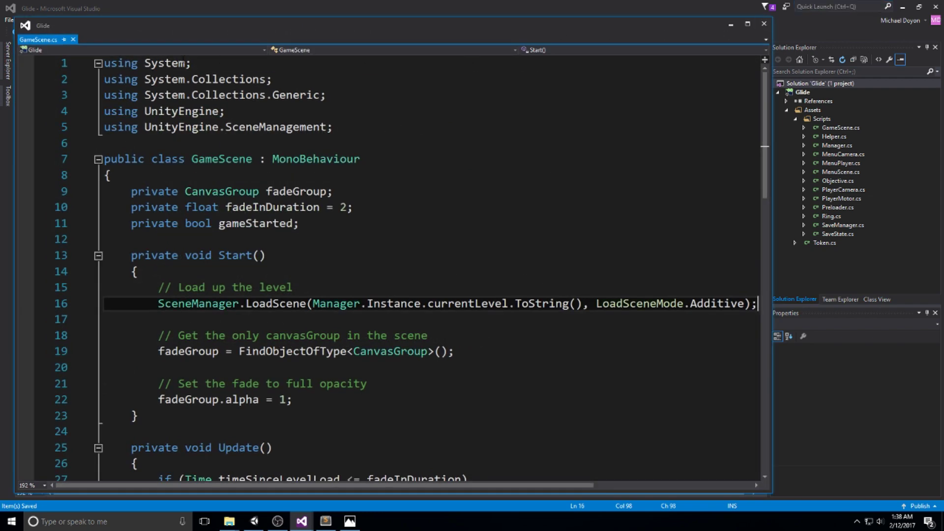
pyautogui.click(764, 23)
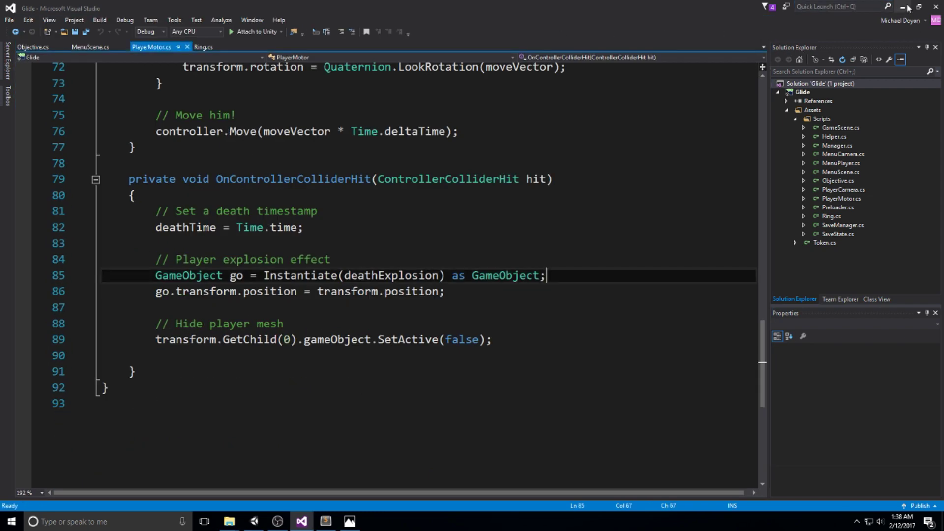
pyautogui.click(905, 7)
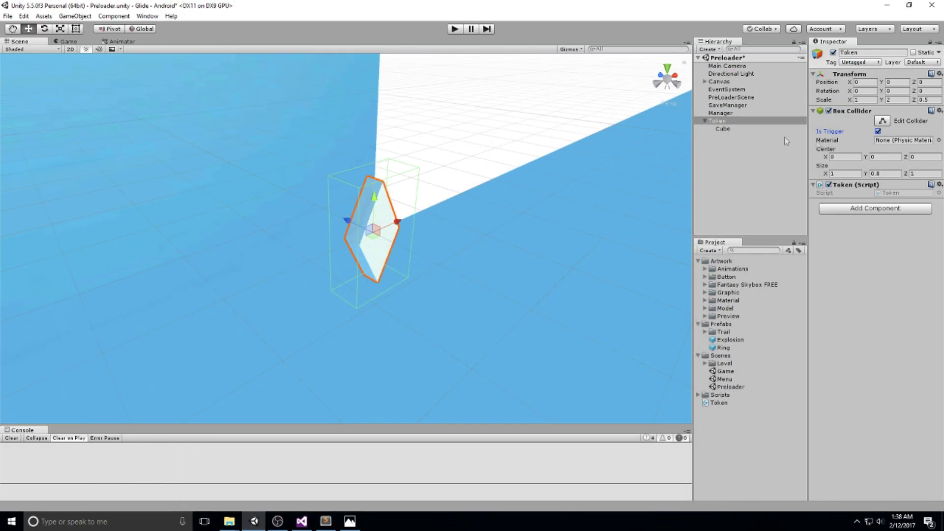
pyautogui.doubleClick(901, 196)
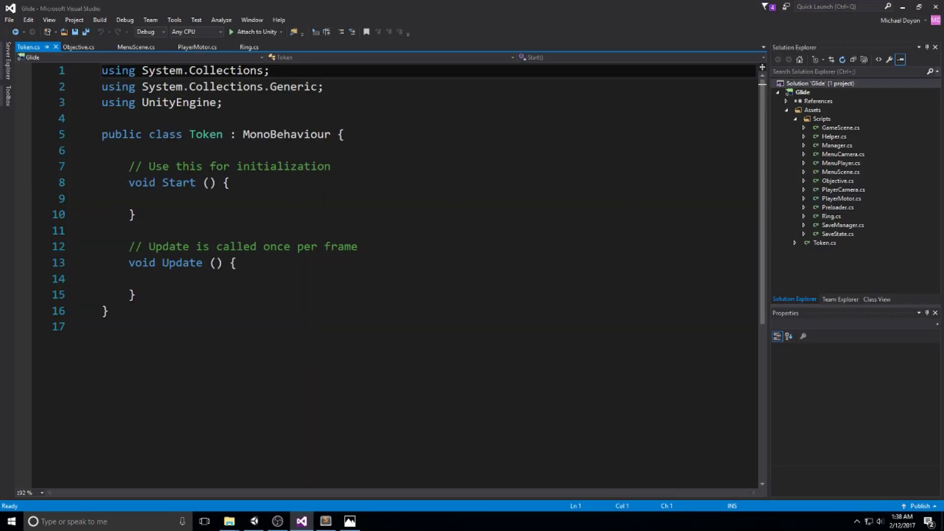
# Step: Replace the default Start and Update methods with a private OnTriggerEnter method and save
pyautogui.press('Return')
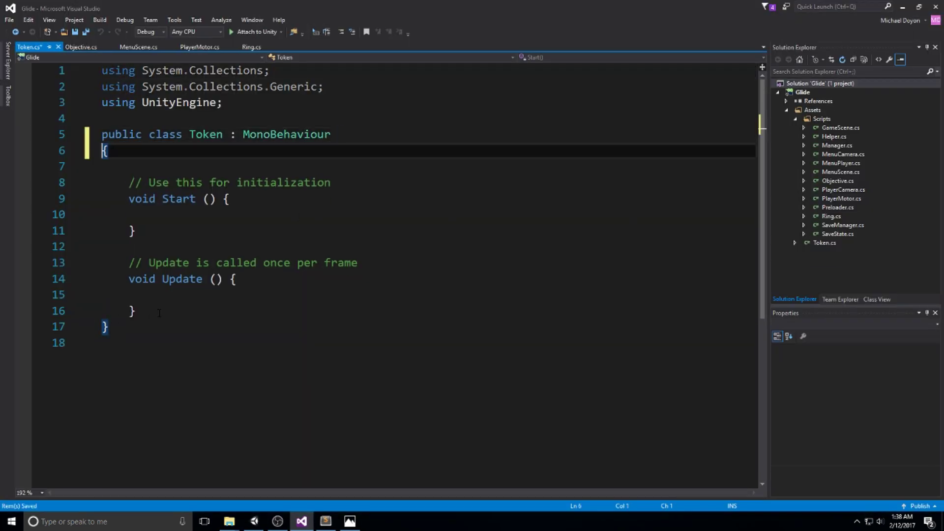
pyautogui.moveTo(159, 313); pyautogui.dragTo(102, 167)
pyautogui.press('Delete')
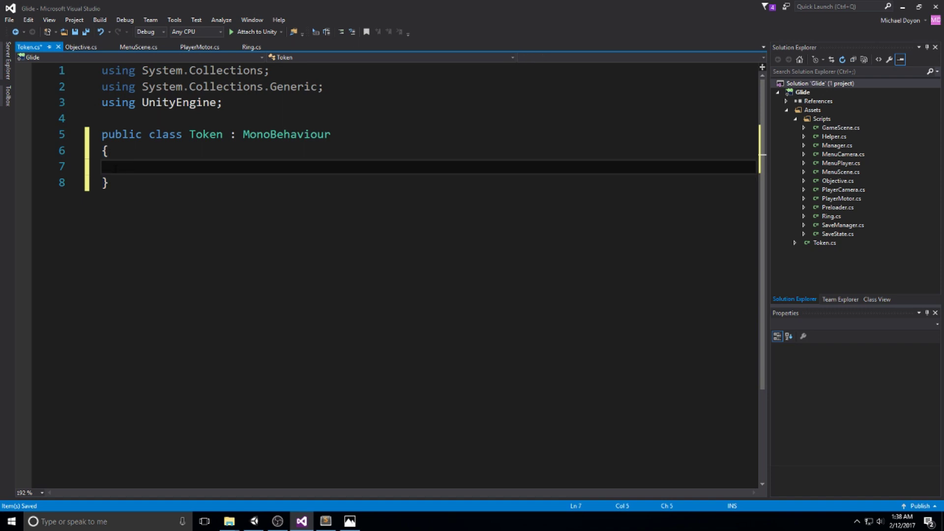
pyautogui.write('private void On')
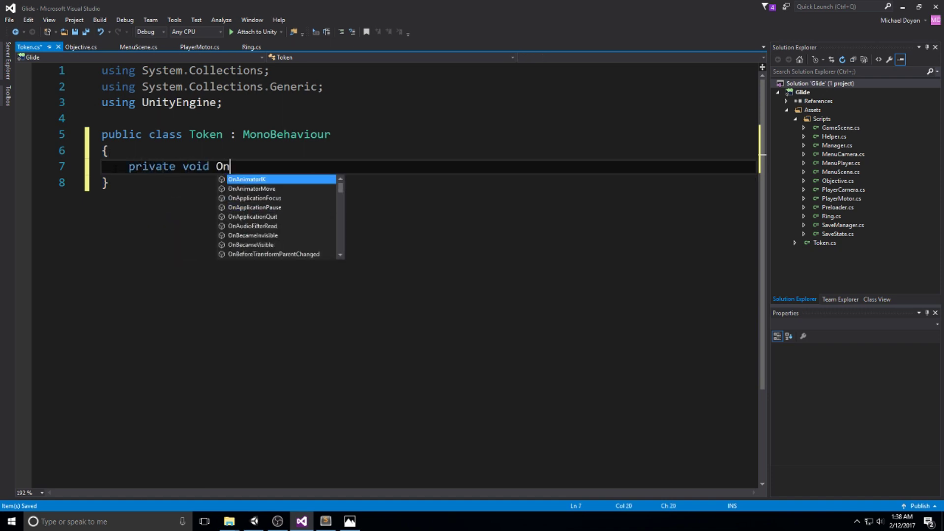
pyautogui.write('Tri')
pyautogui.press('Return')
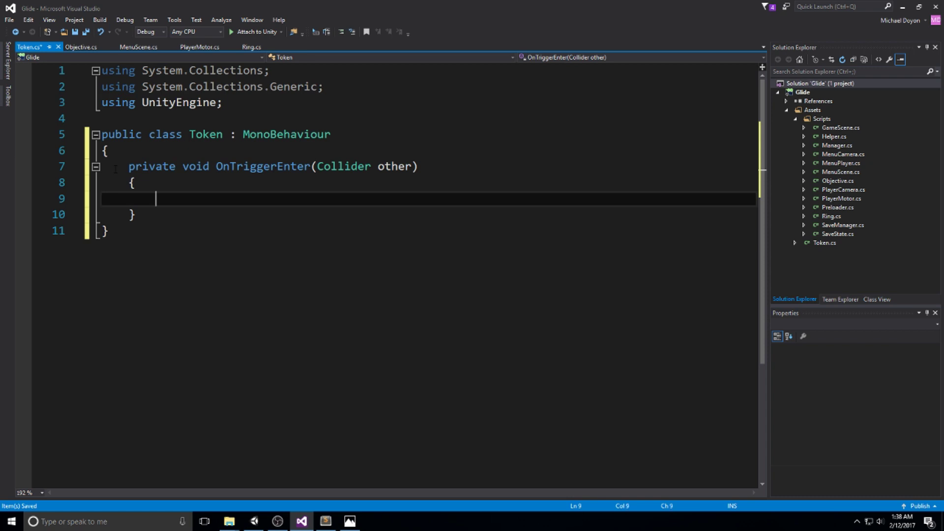
pyautogui.hotkey('ctrl', 's')
# Step: Fill OnTriggerEnter with SaveManager gold++, a Save() call and Destroy(gameObject)
pyautogui.write('Save')
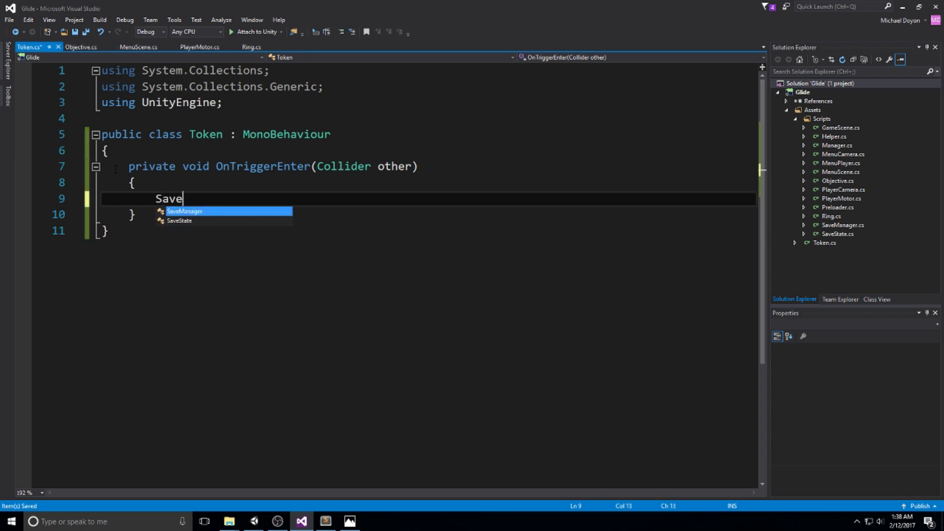
pyautogui.write('Manager.instance.')
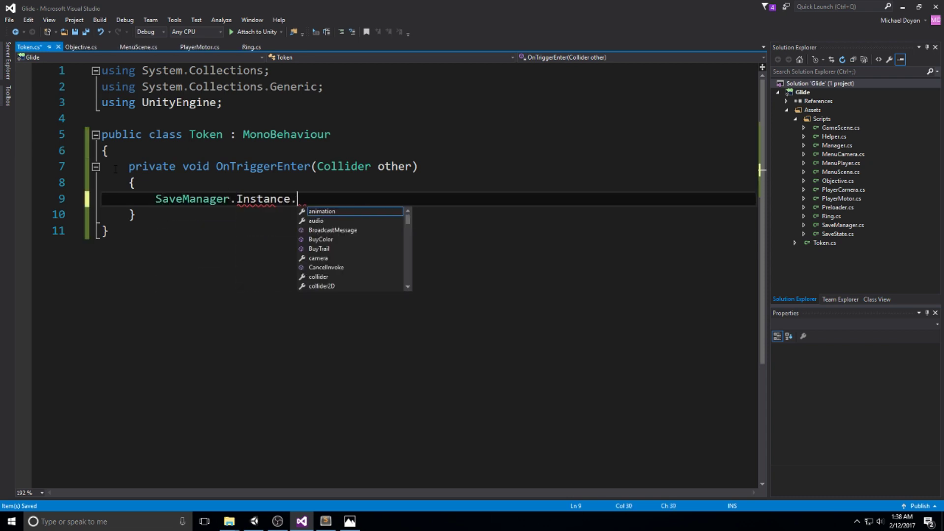
pyautogui.write('state.gold')
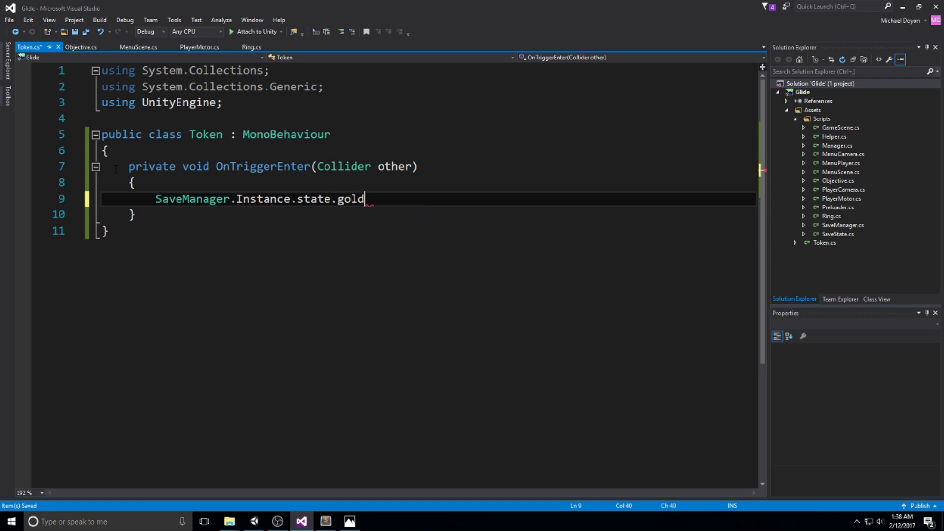
pyautogui.write('++;')
pyautogui.press('Return')
pyautogui.write('S')
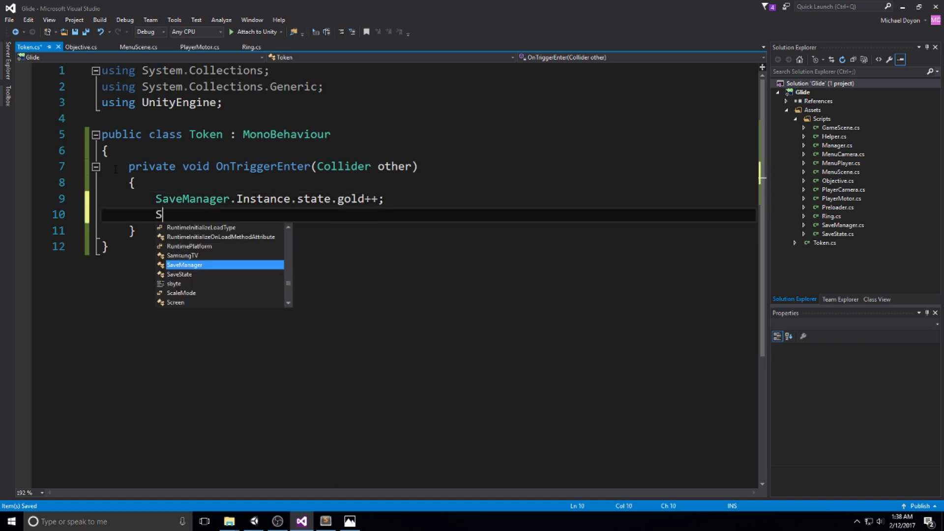
pyautogui.write('aveManager.IN')
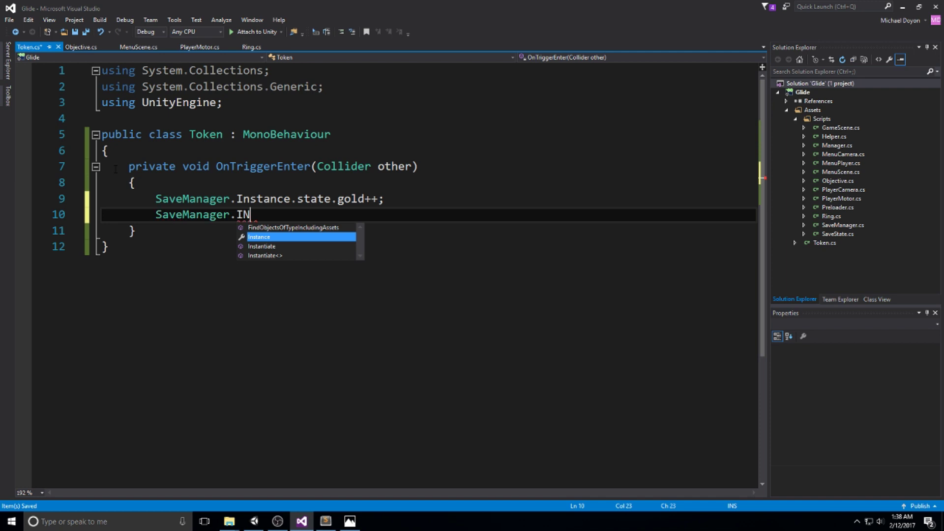
pyautogui.write('.Save')
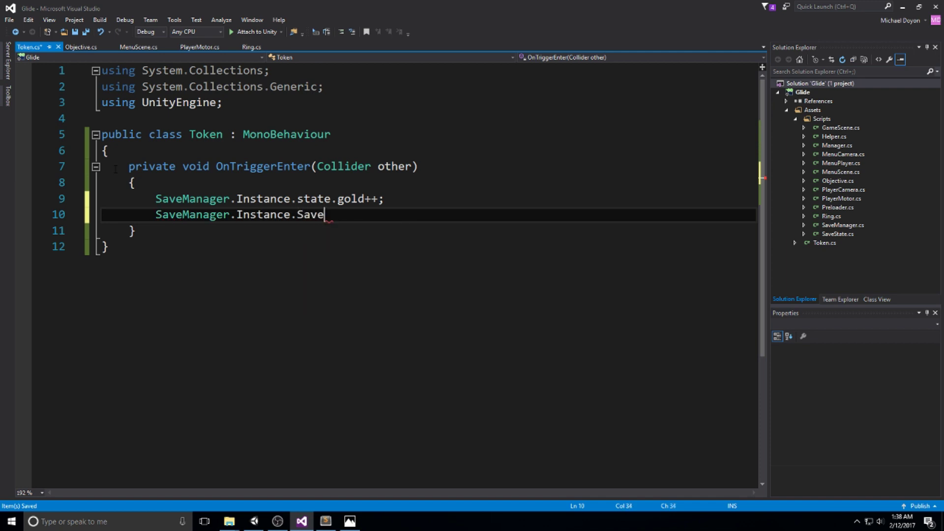
pyautogui.write(';')
pyautogui.press('Return')
pyautogui.write('Des')
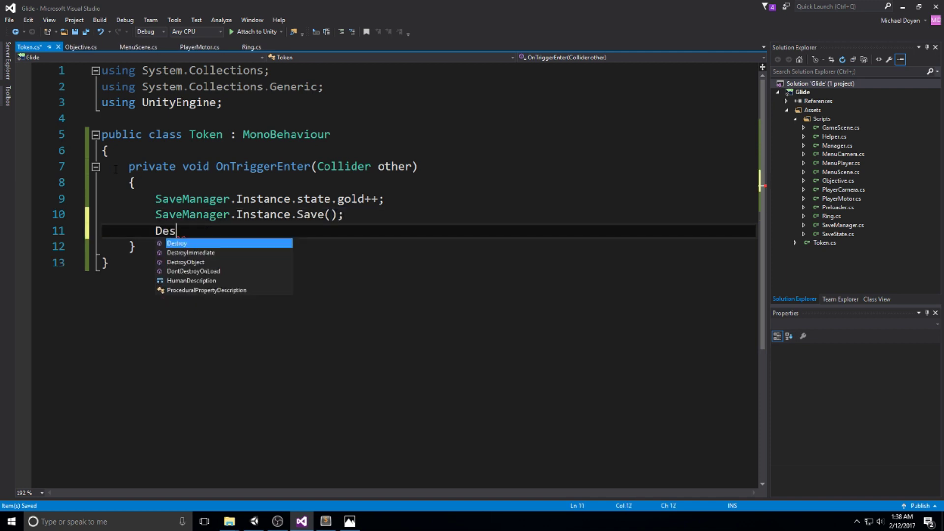
pyautogui.write("troy(gameObject)';")
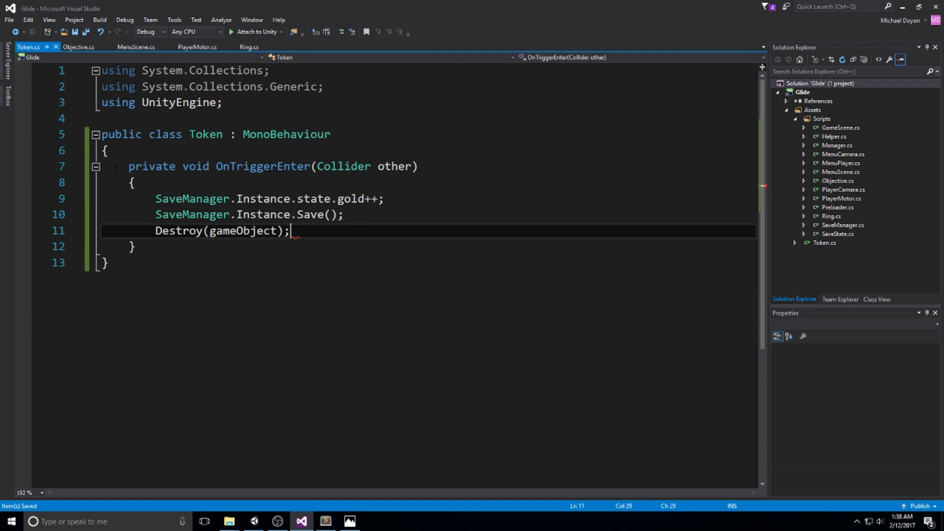
pyautogui.press('Up')
pyautogui.press('Up')
pyautogui.press('Up')
pyautogui.press('Up')
pyautogui.press('Up')
# Step: Add a private Update method to Token.cs and save the script
pyautogui.press('Return')
pyautogui.press('Return')
pyautogui.press('Up')
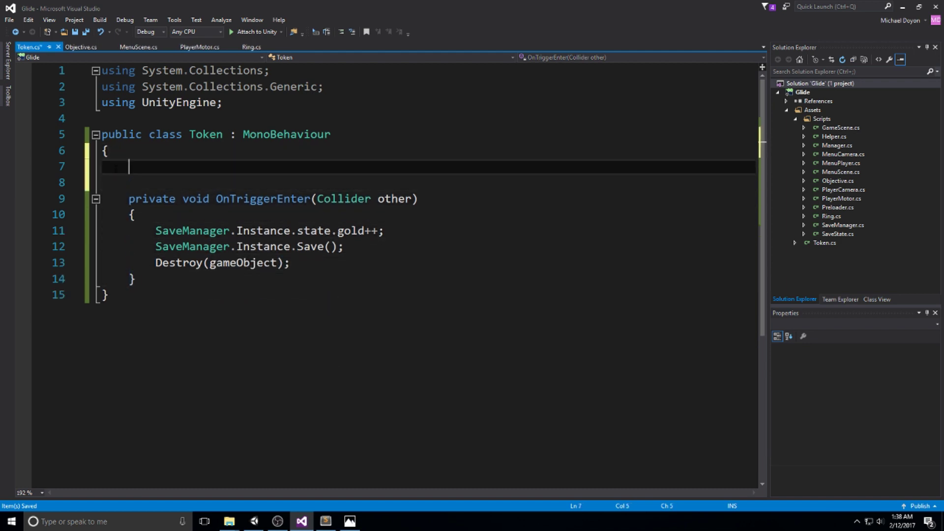
pyautogui.write('private void Upda')
pyautogui.press('Return')
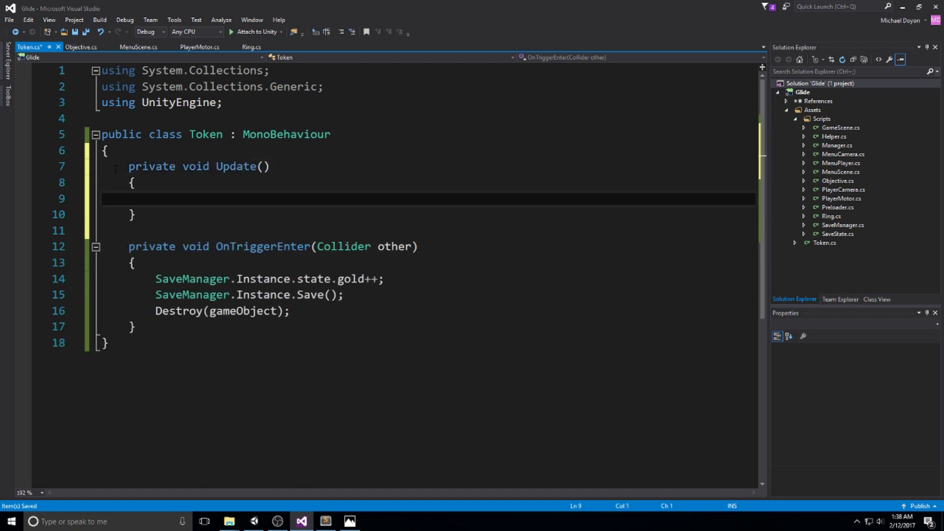
pyautogui.hotkey('ctrl', 's')
pyautogui.press('Tab')
# Step: Make Update call transform.Rotate(Vector3.up * 90 * Time.deltaTime), then return to Unity
pyautogui.write('taran')
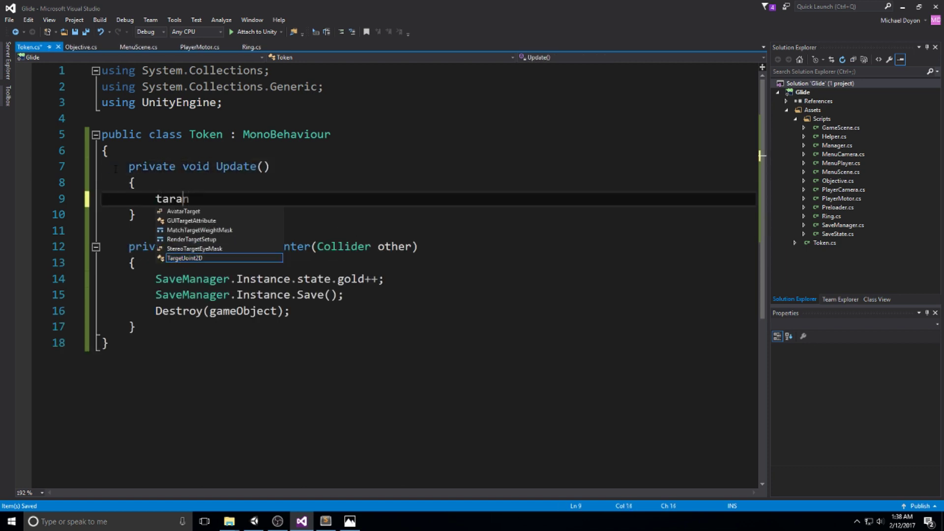
pyautogui.press('BackSpace')
pyautogui.press('BackSpace')
pyautogui.press('BackSpace')
pyautogui.press('BackSpace')
pyautogui.write('ransform.local')
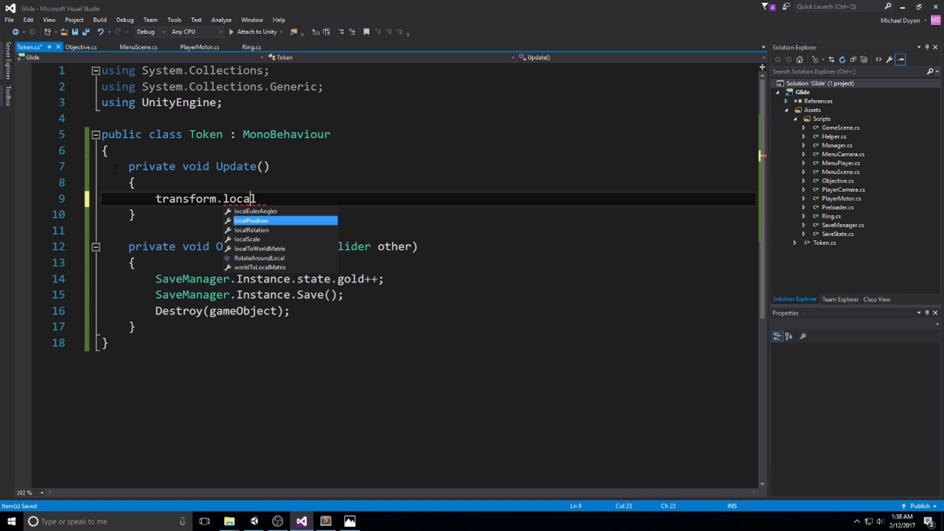
pyautogui.press('Down')
pyautogui.press('Down')
pyautogui.hotkey('ctrl', 'shift', 'Left')
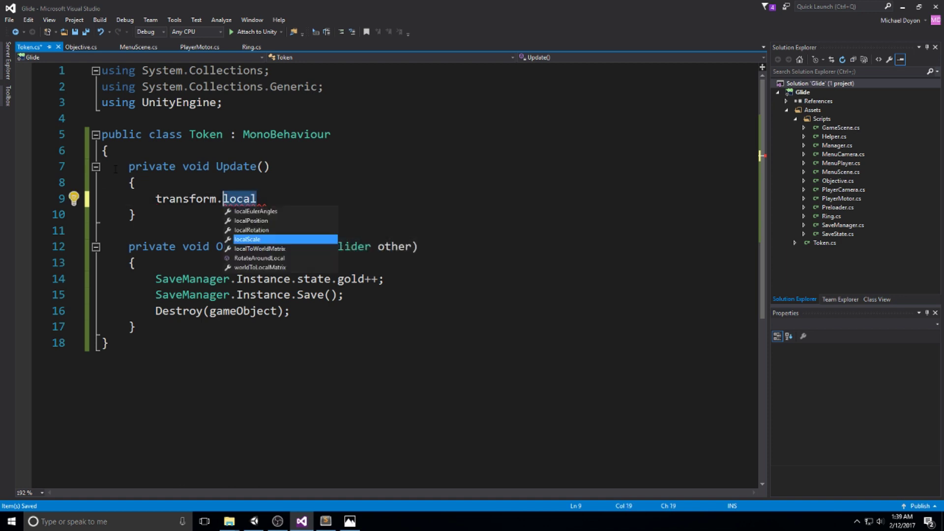
pyautogui.press('BackSpace')
pyautogui.write('ro')
pyautogui.press('Down')
pyautogui.press('Down')
pyautogui.press('Up')
pyautogui.press('Tab')
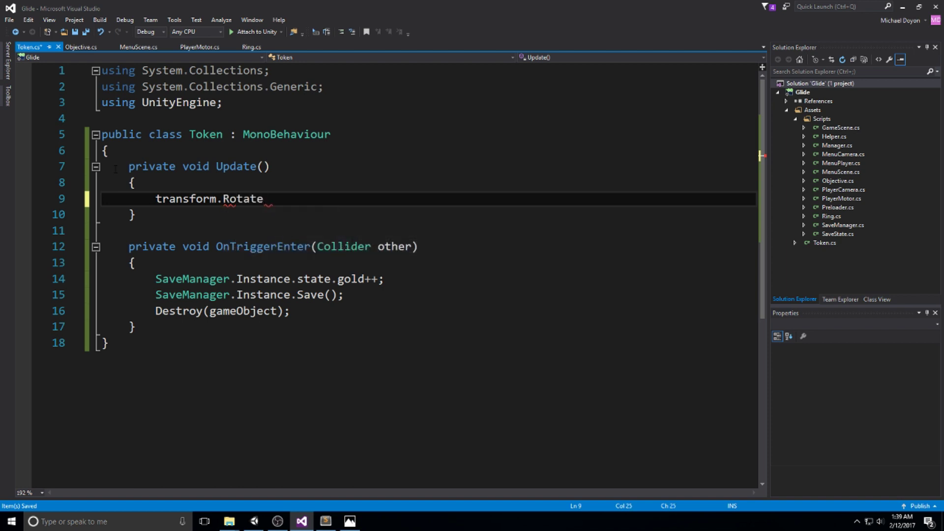
pyautogui.write('(Vector3.')
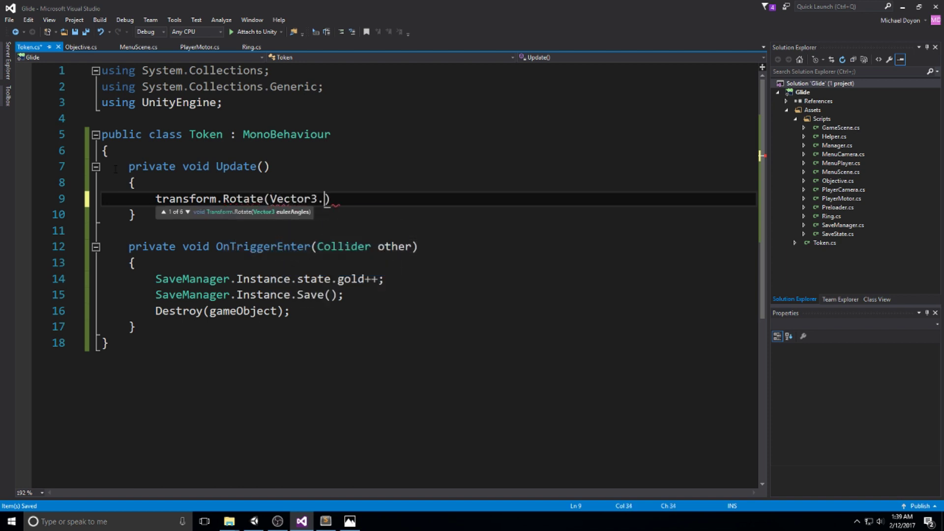
pyautogui.write('up * 90 *')
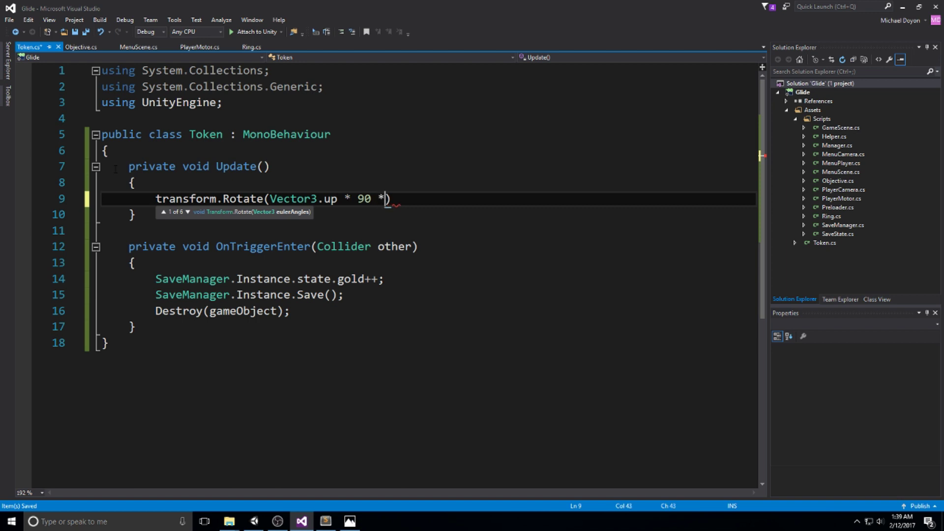
pyautogui.write(' time.deltaTime)')
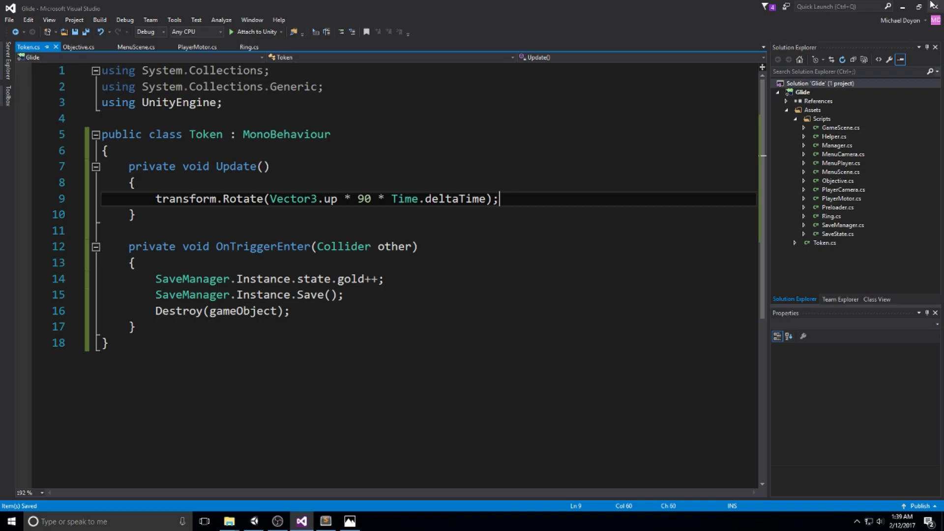
pyautogui.click(902, 7)
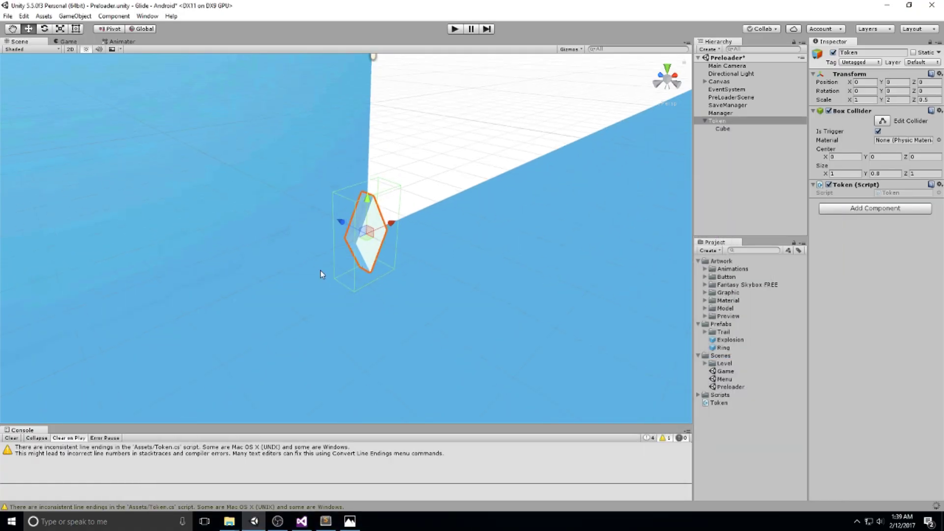
# Step: Clear the console, add a child particle system named FX under Token, and save the scene
pyautogui.click(11, 437)
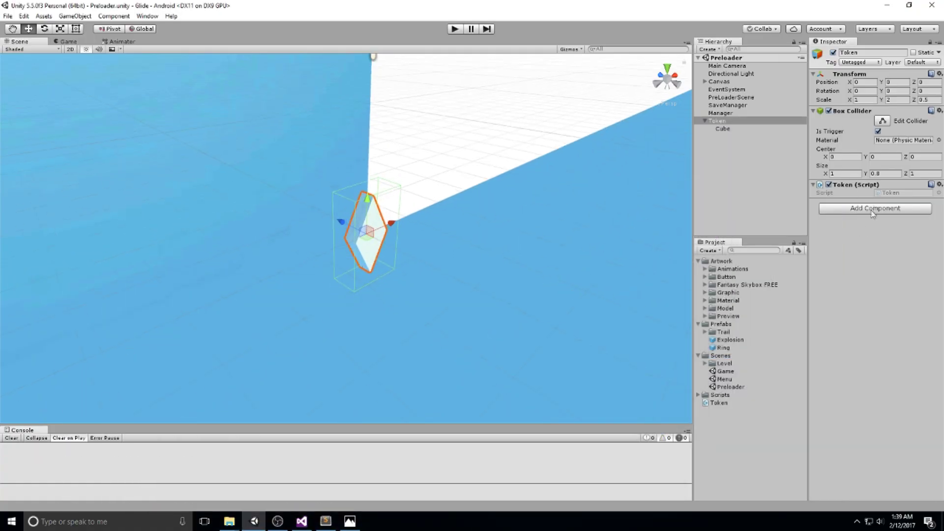
pyautogui.rightClick(725, 124)
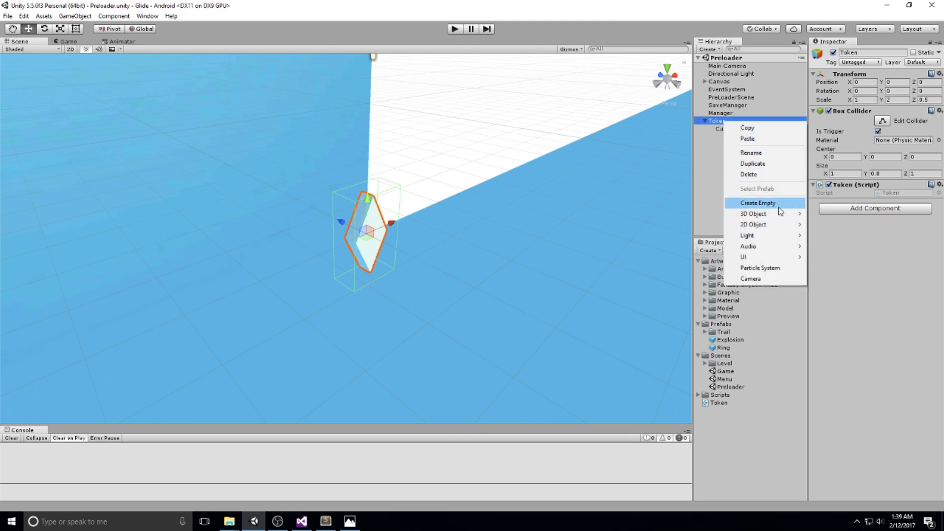
pyautogui.click(760, 267)
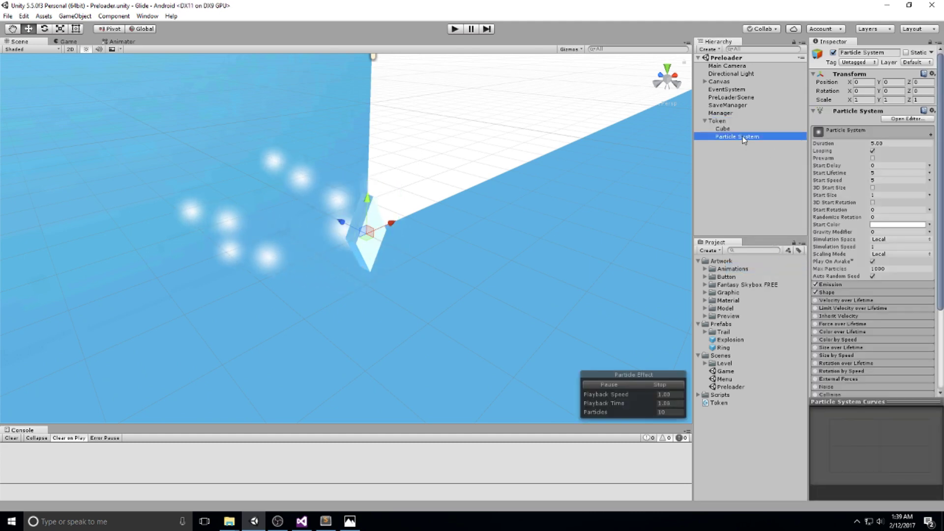
pyautogui.write('FX')
pyautogui.press('Return')
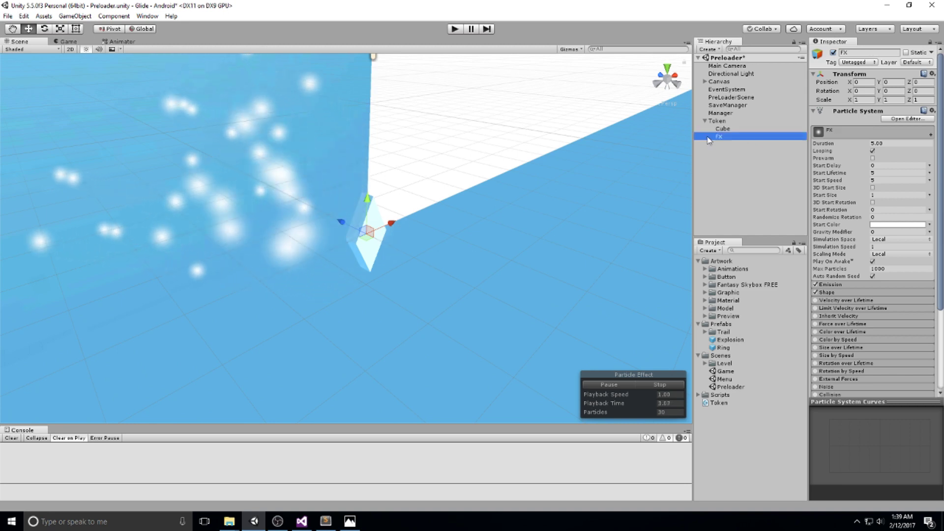
pyautogui.hotkey('ctrl', 's')
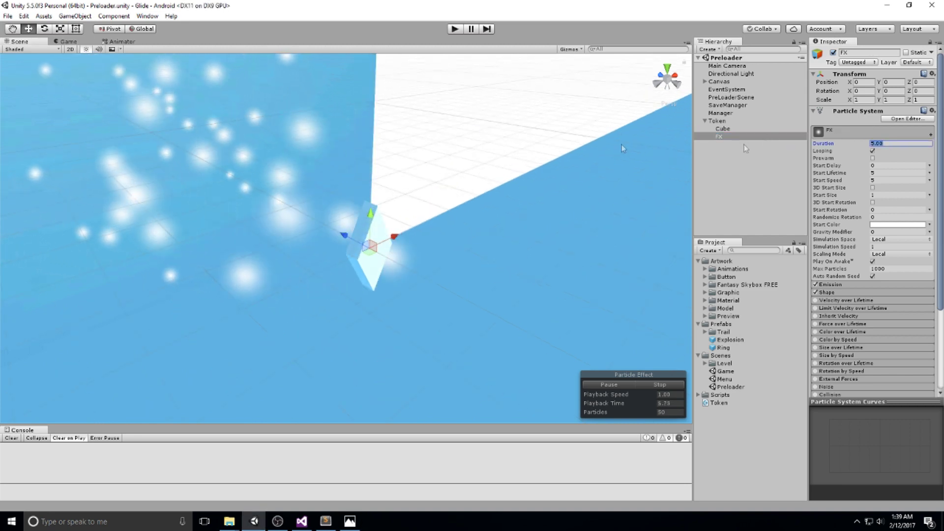
# Step: Set the FX particle Duration to 0.10 and Start Lifetime to 2
pyautogui.press('BackSpace')
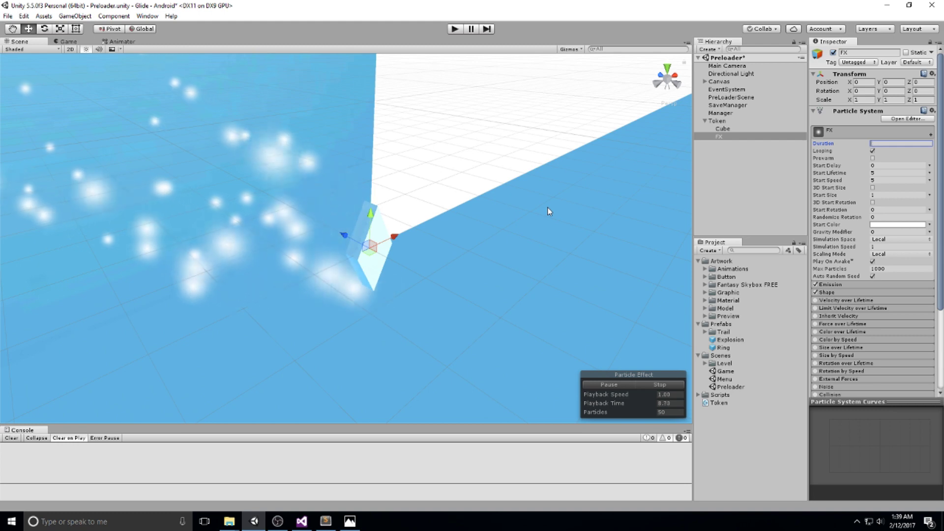
pyautogui.write('0.10')
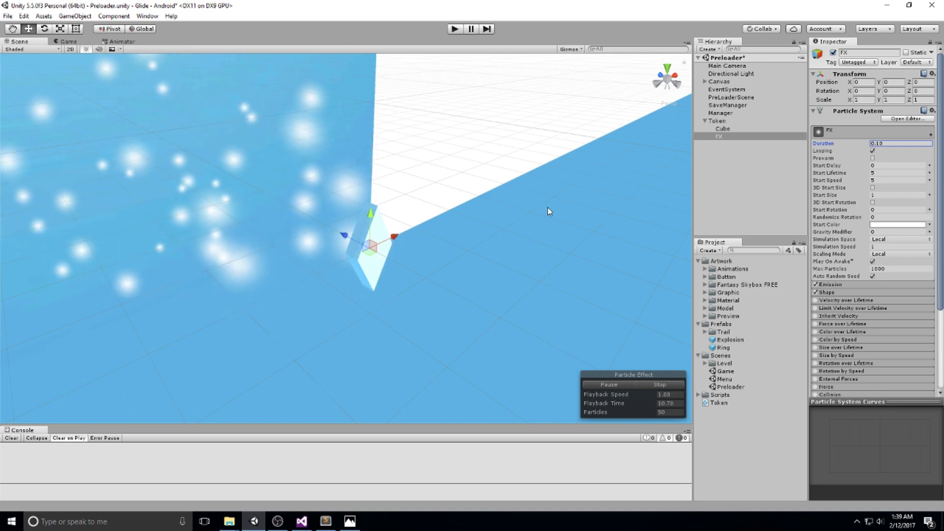
pyautogui.click(810, 173)
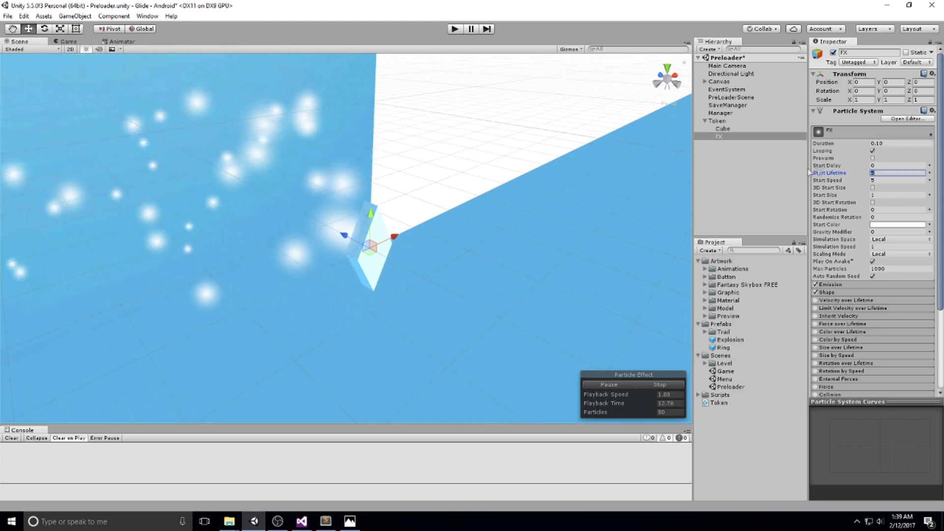
pyautogui.write('2')
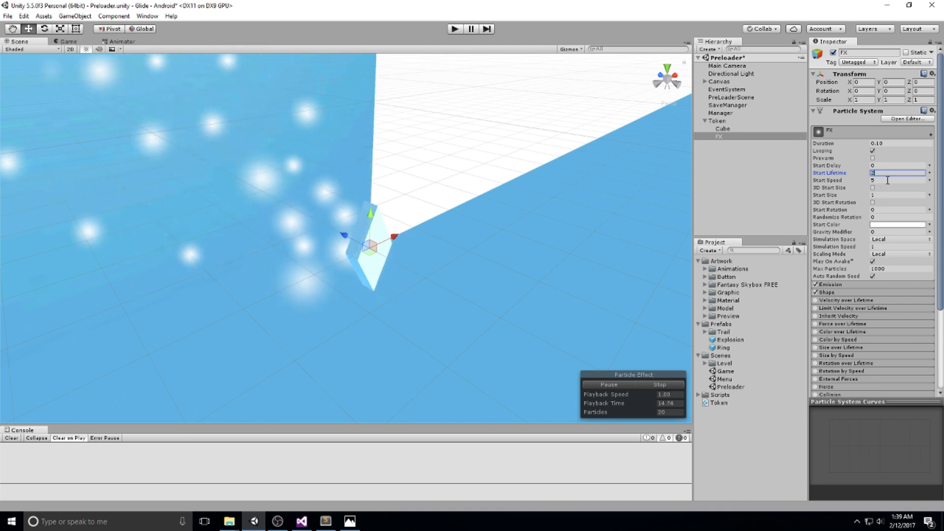
pyautogui.click(888, 180)
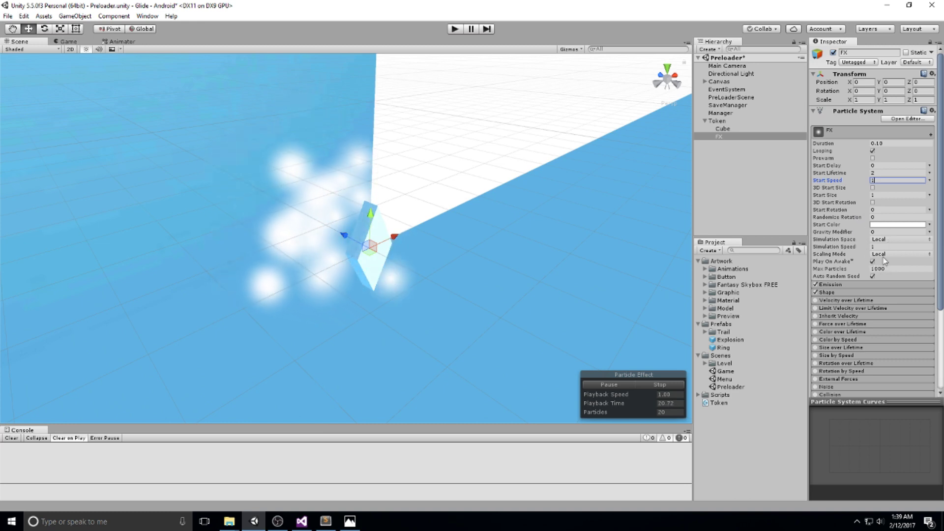
pyautogui.click(848, 285)
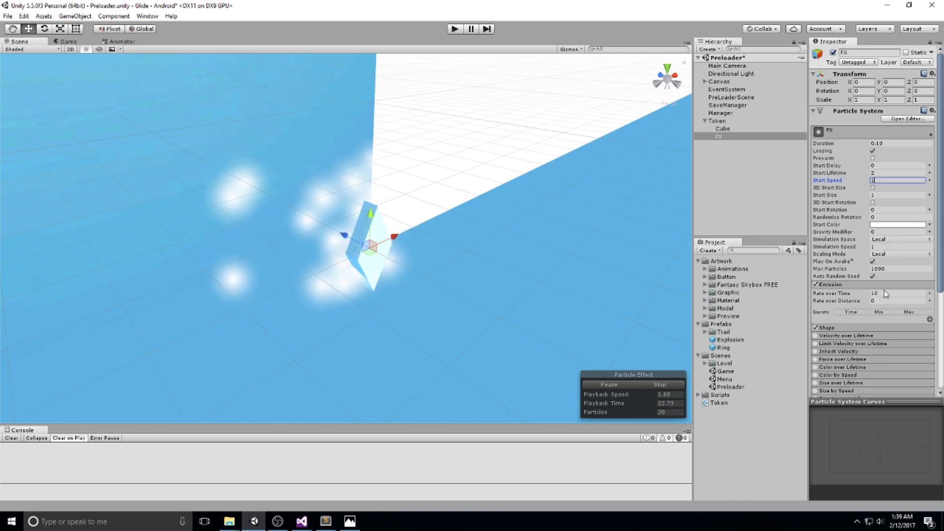
# Step: Make the FX particles emit from a Sphere shape with radius 0.1
pyautogui.click(843, 328)
pyautogui.scroll(-3, 843, 329)
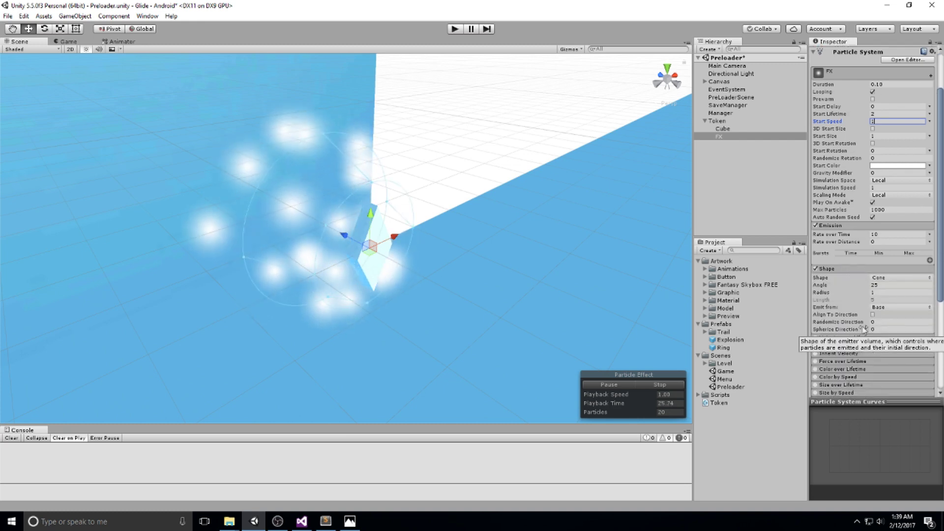
pyautogui.click(889, 278)
pyautogui.click(866, 287)
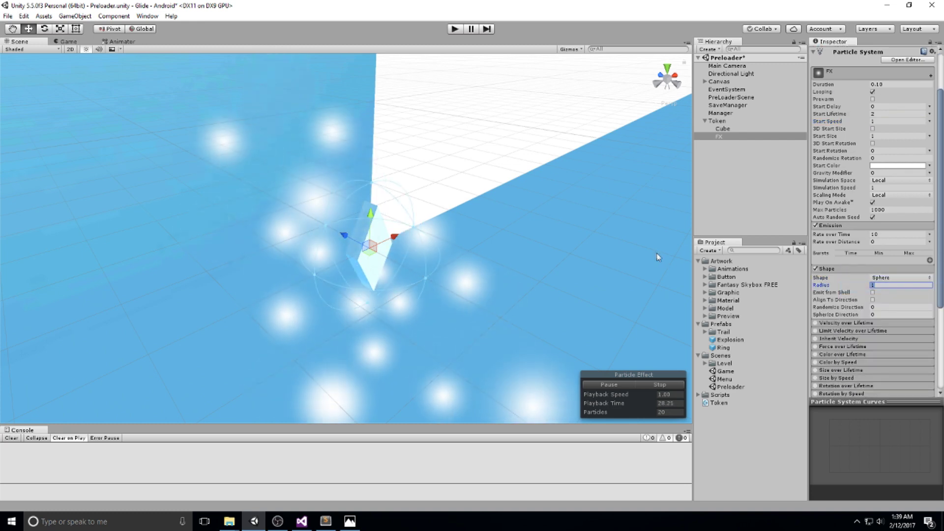
pyautogui.write('0')
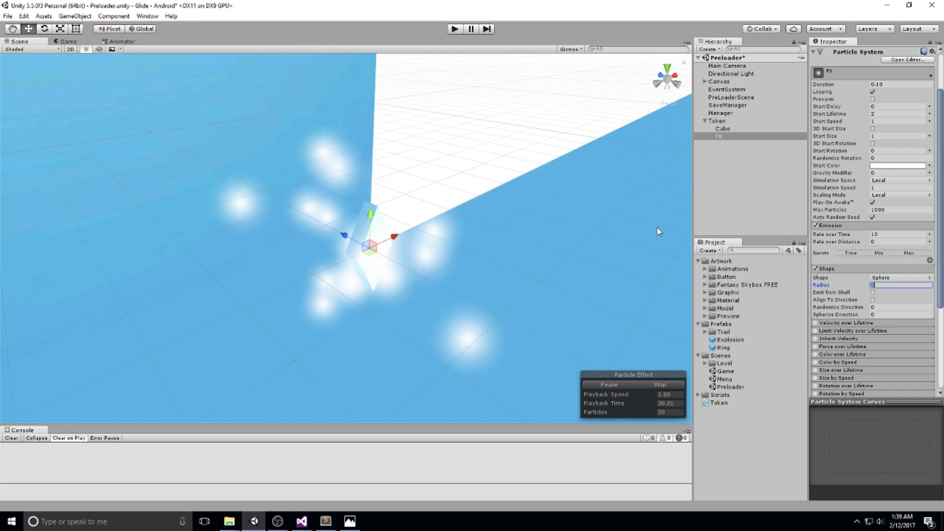
pyautogui.write('.1')
# Step: Enable Color over Lifetime with a gradient ending in cyan 00FFD5
pyautogui.scroll(-3, 832, 282)
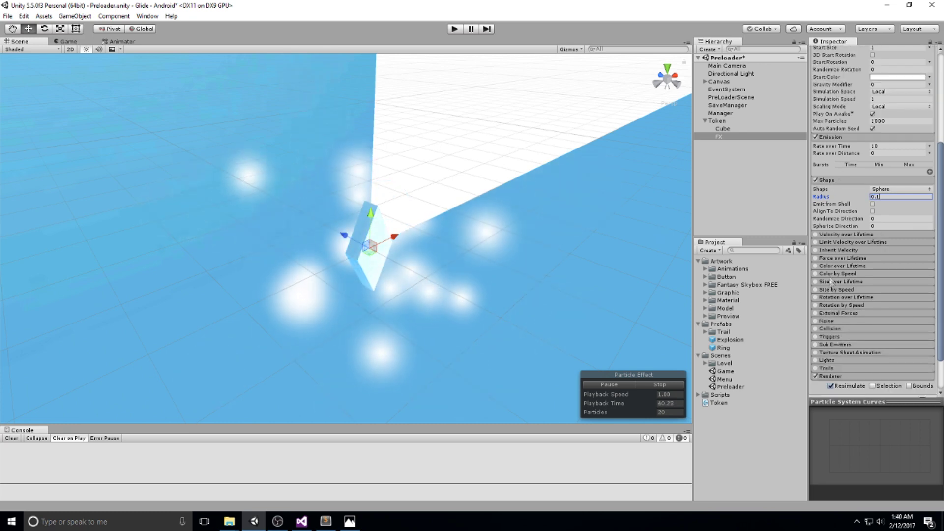
pyautogui.click(831, 266)
pyautogui.click(877, 274)
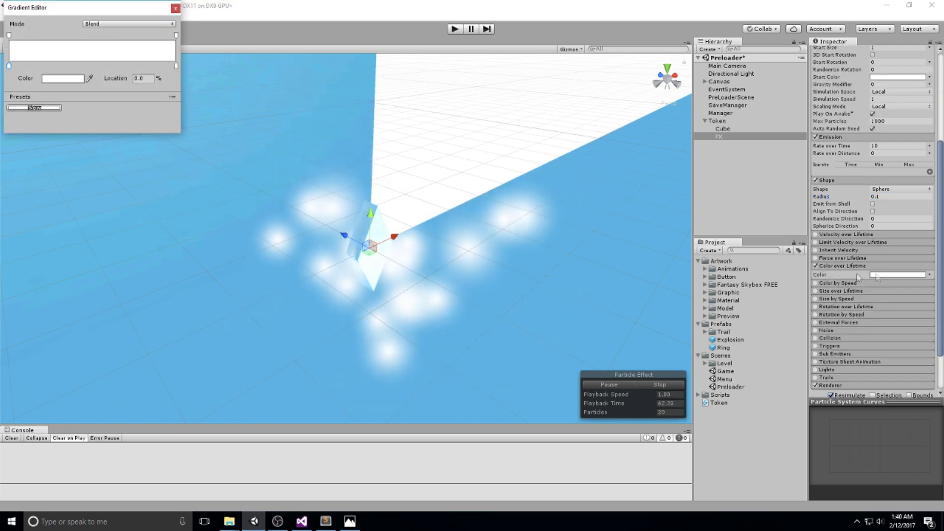
pyautogui.doubleClick(176, 66)
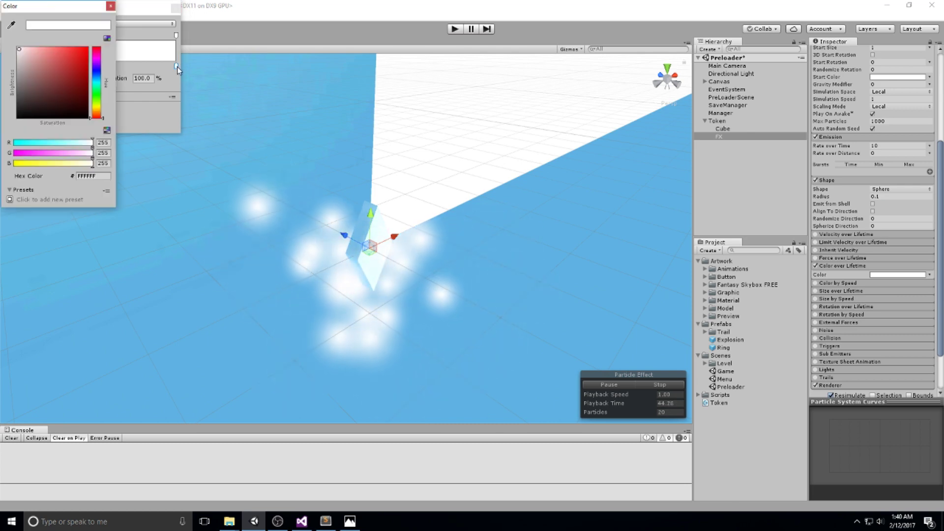
pyautogui.click(98, 85)
pyautogui.click(86, 48)
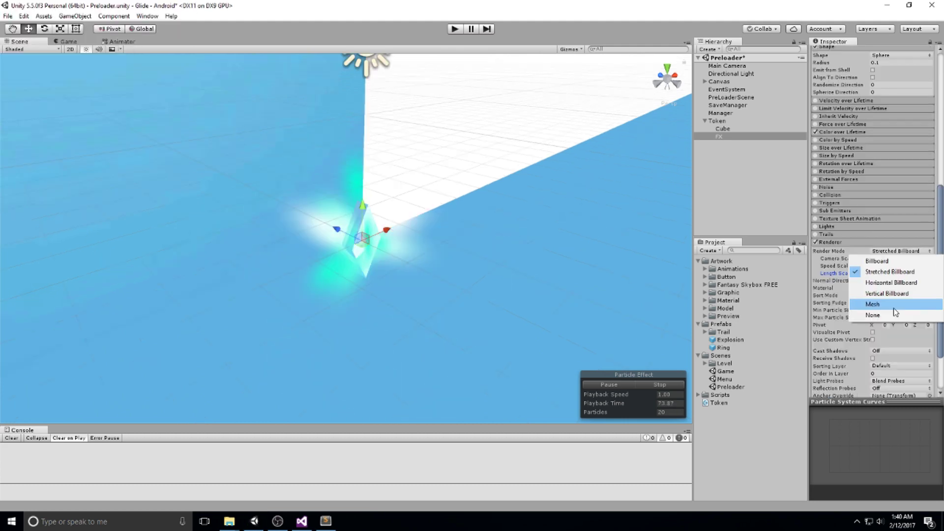
# Step: Render the particles as Stretched Billboards with a Length Scale of 5
pyautogui.click(888, 294)
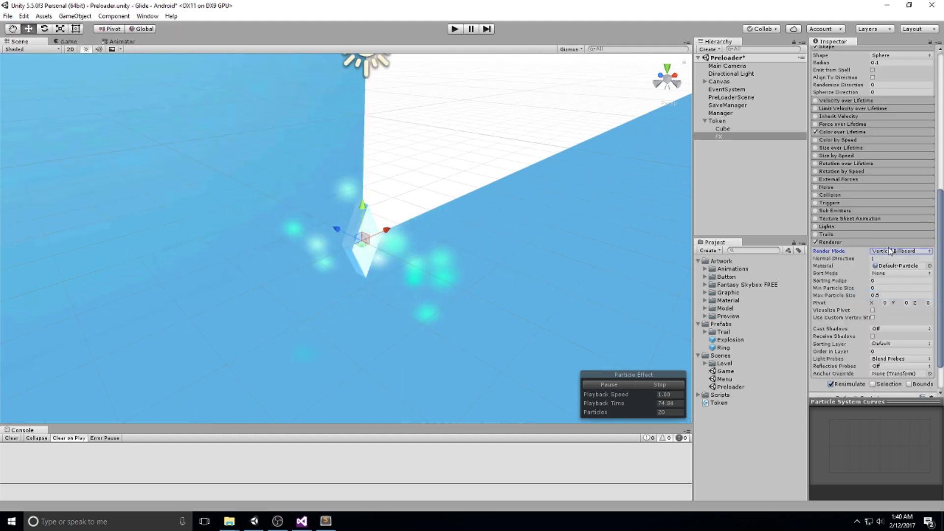
pyautogui.click(900, 251)
pyautogui.click(893, 274)
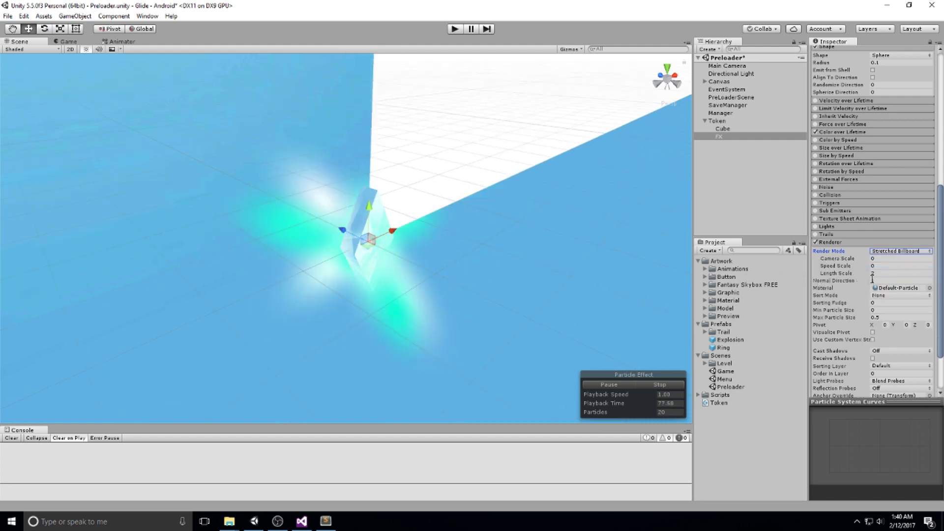
pyautogui.click(854, 273)
pyautogui.write('5')
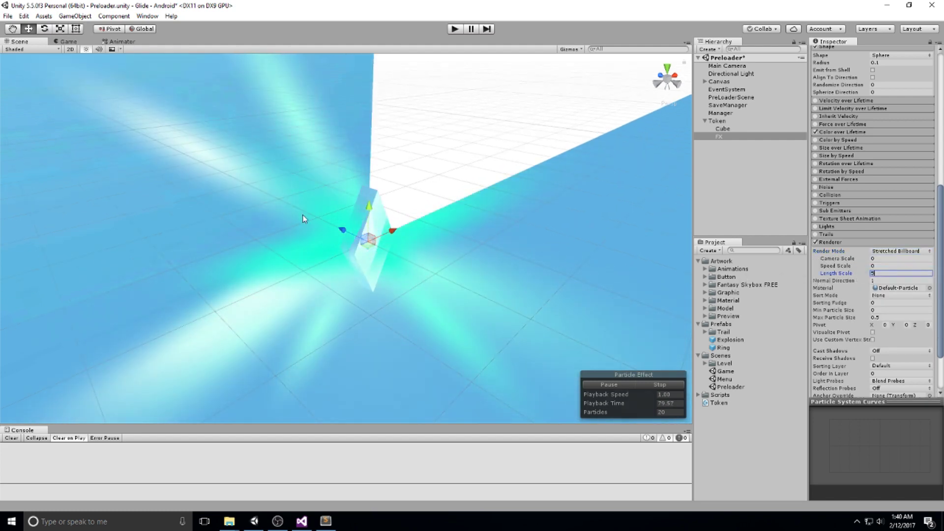
# Step: Set the particles' Start Size to 0.2
pyautogui.moveTo(306, 217); pyautogui.dragTo(347, 265, button='right')
pyautogui.scroll(5, 855, 116)
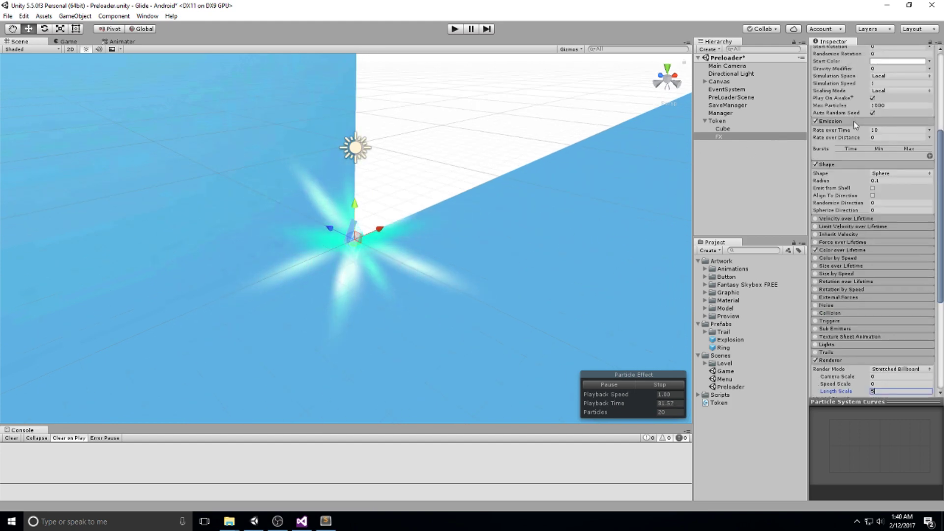
pyautogui.click(850, 121)
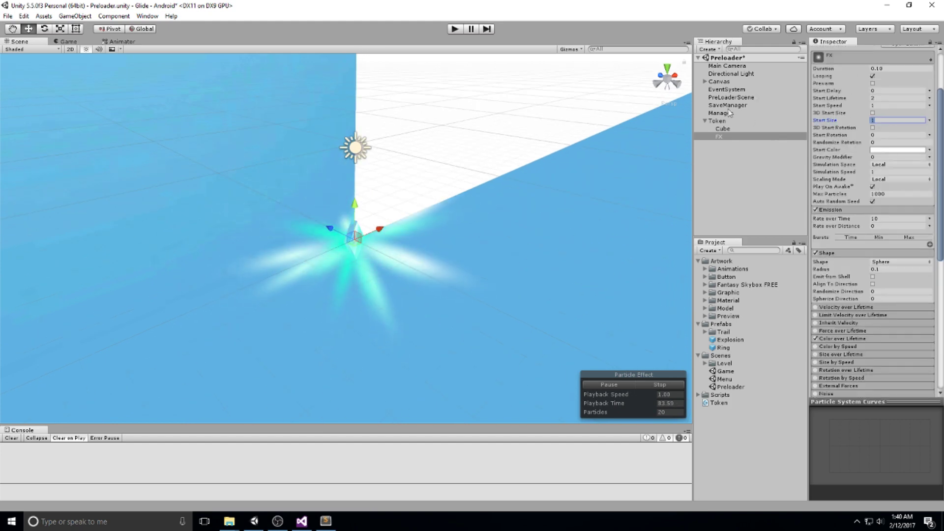
pyautogui.write('0.2')
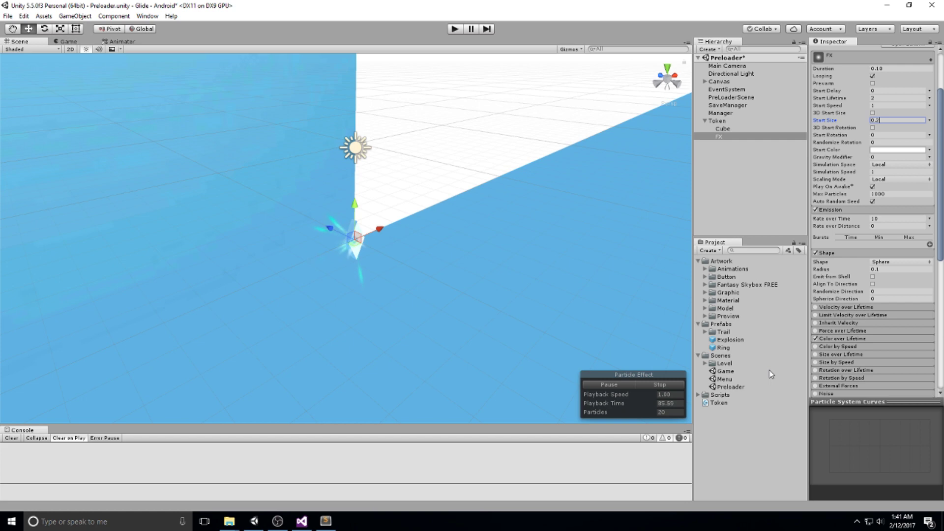
pyautogui.keyDown('alt'); pyautogui.moveTo(407, 309); pyautogui.dragTo(471, 279); pyautogui.keyUp('alt')
pyautogui.click(526, 272)
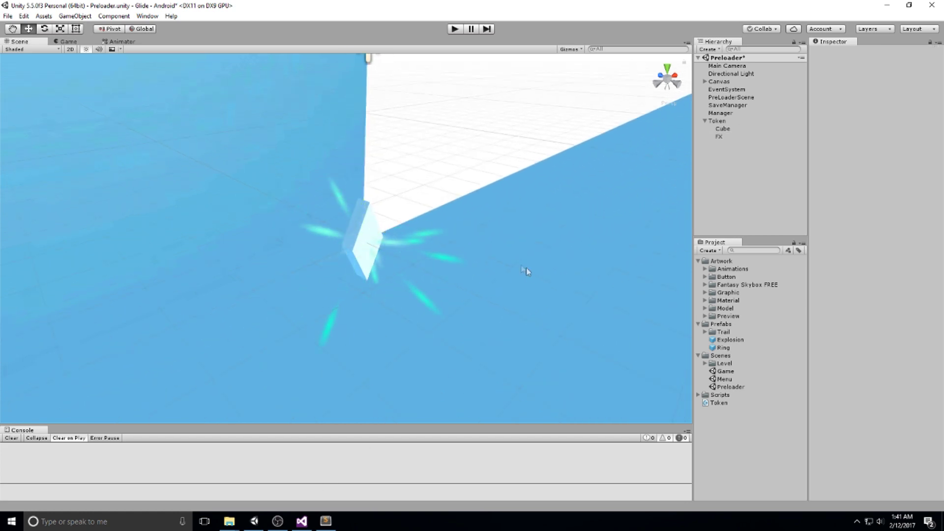
pyautogui.click(375, 247)
pyautogui.click(405, 256)
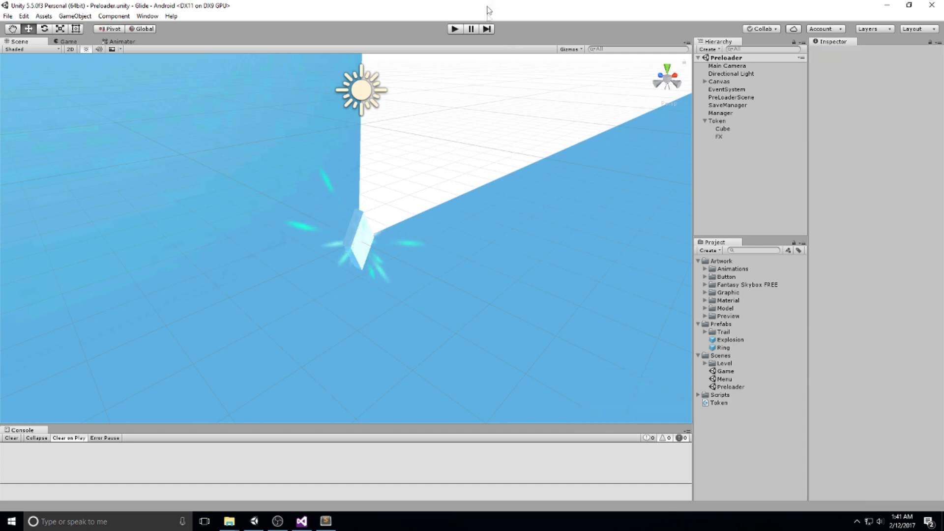
pyautogui.click(454, 30)
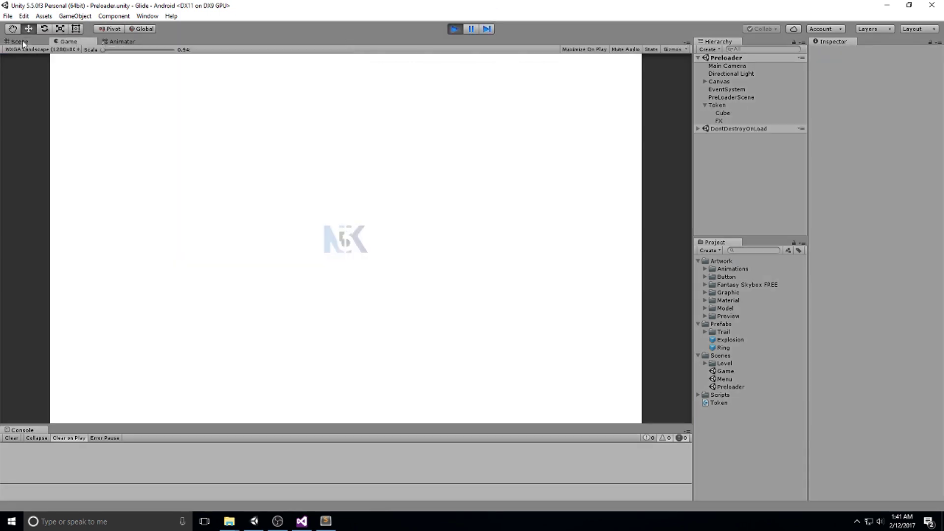
pyautogui.click(22, 41)
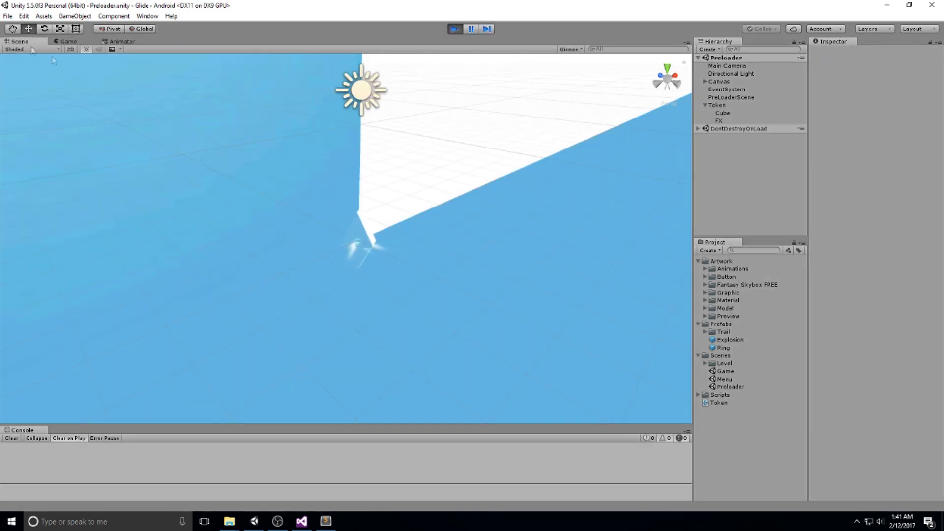
pyautogui.click(356, 229)
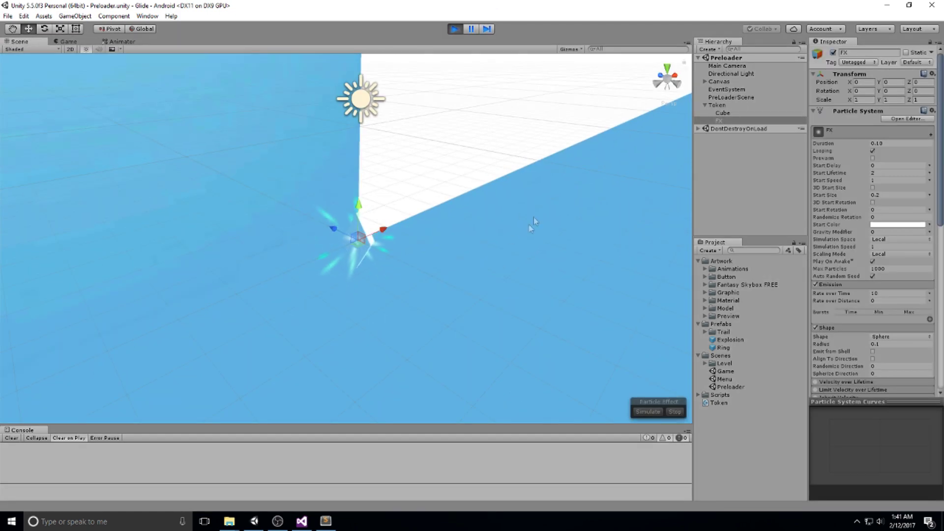
pyautogui.click(533, 217)
pyautogui.scroll(-3, 527, 226)
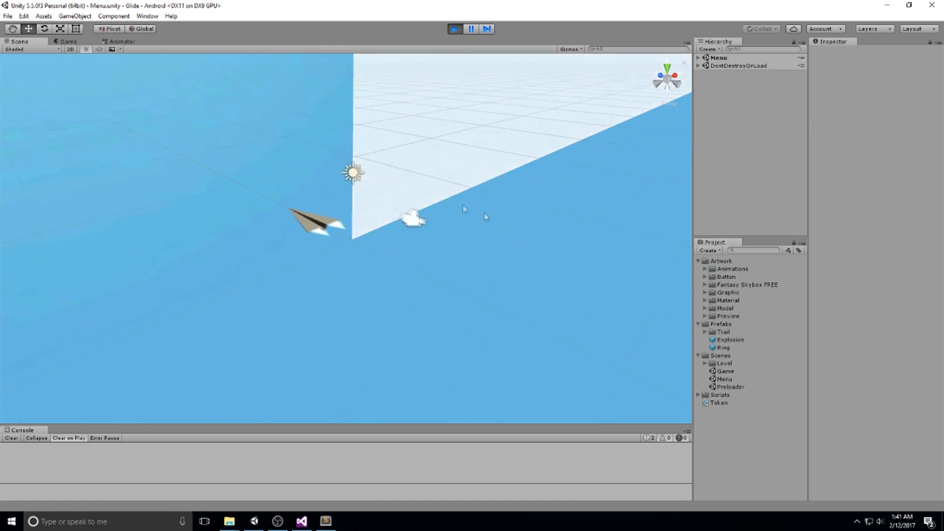
pyautogui.click(458, 29)
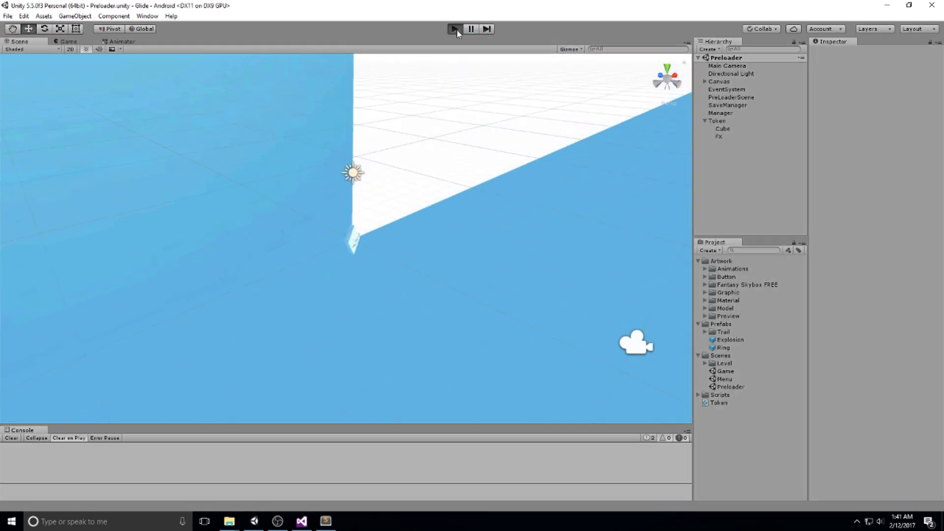
pyautogui.click(455, 29)
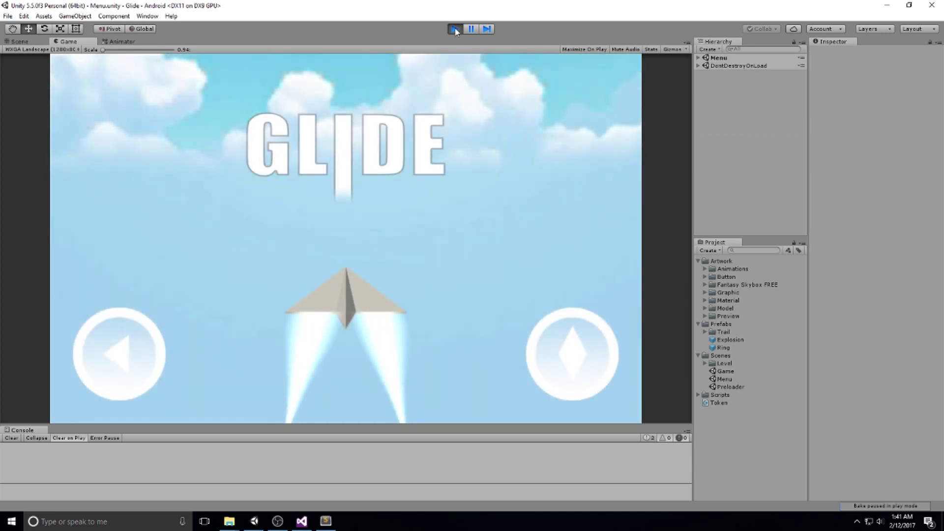
pyautogui.click(456, 29)
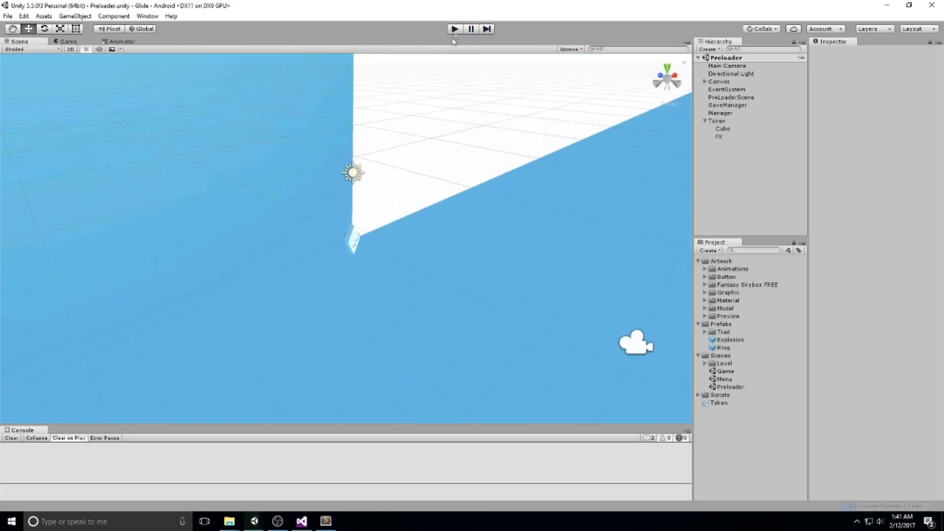
pyautogui.click(351, 247)
# Step: Save Token as a prefab in Prefabs and move the Token script into Scripts
pyautogui.scroll(2, 507, 256)
pyautogui.click(719, 120)
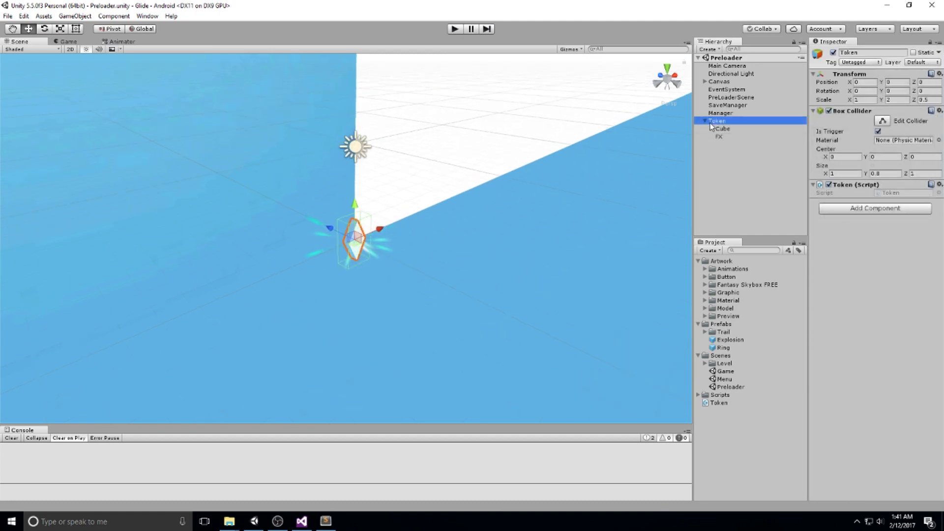
pyautogui.moveTo(725, 147); pyautogui.dragTo(727, 334)
pyautogui.click(721, 412)
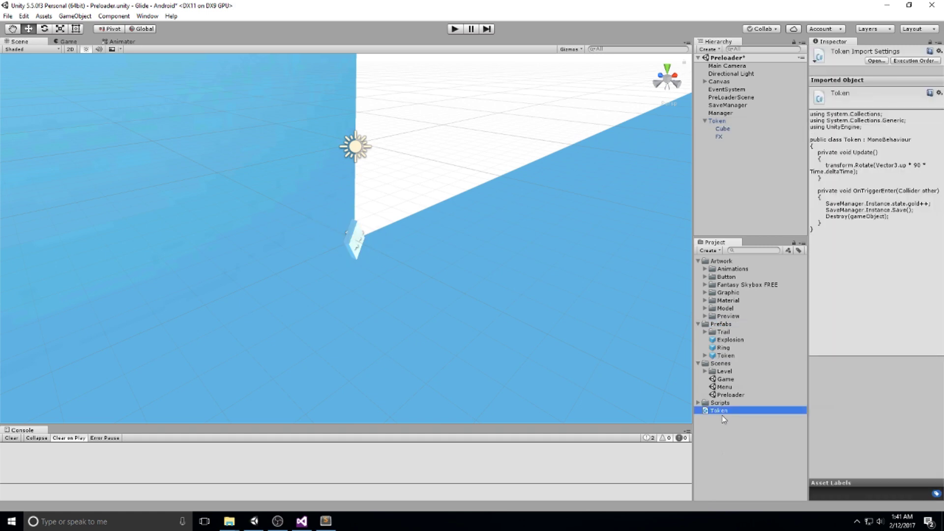
pyautogui.moveTo(733, 404); pyautogui.dragTo(732, 403)
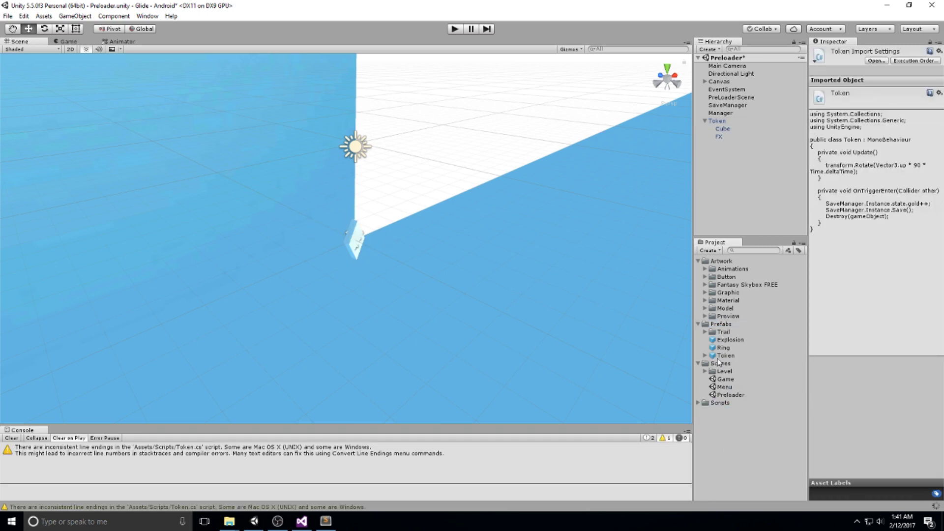
# Step: Open level scene 0 from Scenes > Level, saving the Preloader changes
pyautogui.click(723, 386)
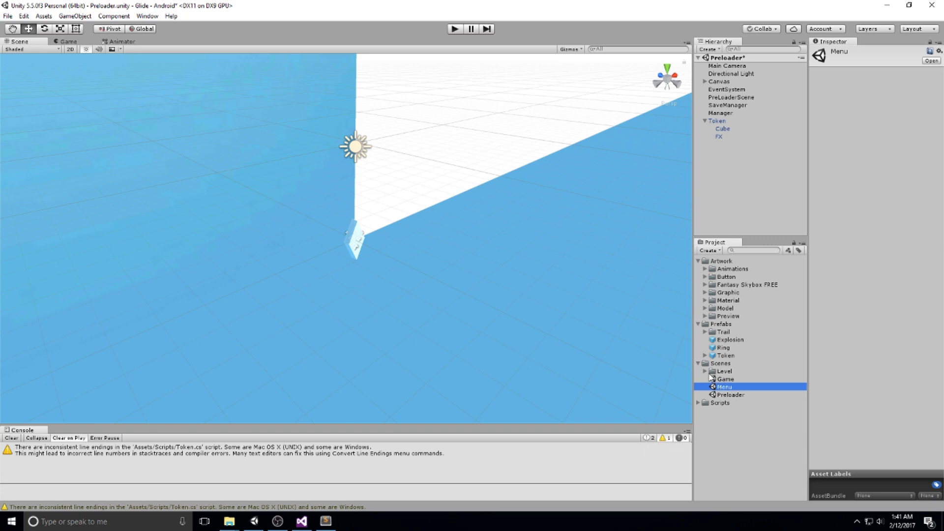
pyautogui.click(705, 371)
pyautogui.doubleClick(724, 379)
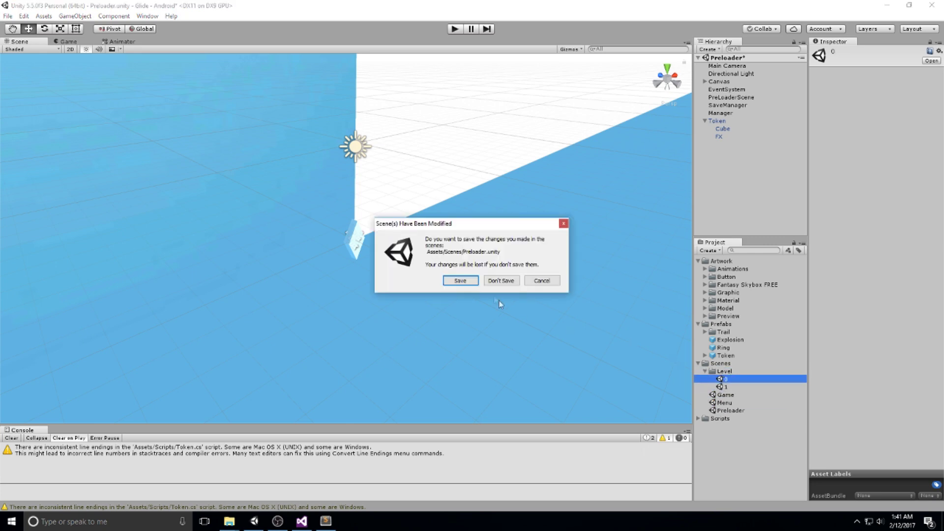
pyautogui.click(462, 280)
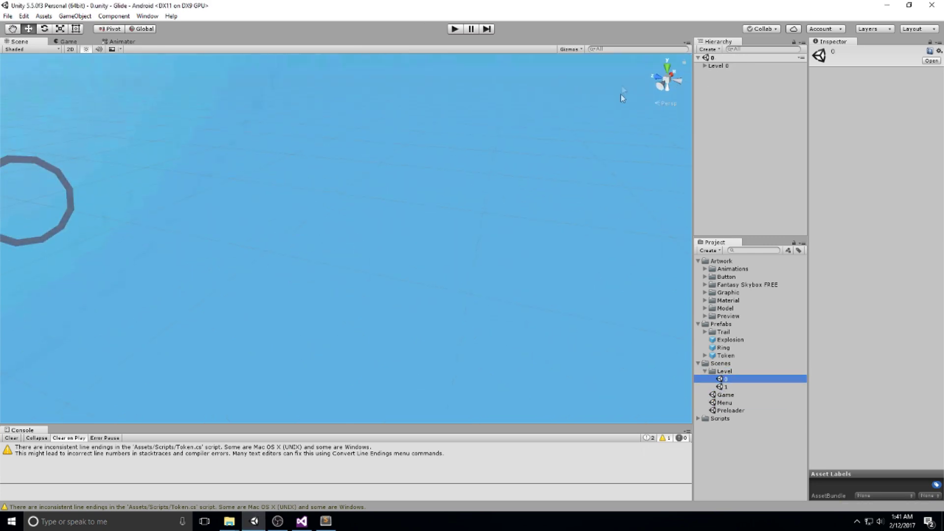
# Step: Frame Level 0's rings and place a Token prefab instance along the ring course
pyautogui.doubleClick(736, 67)
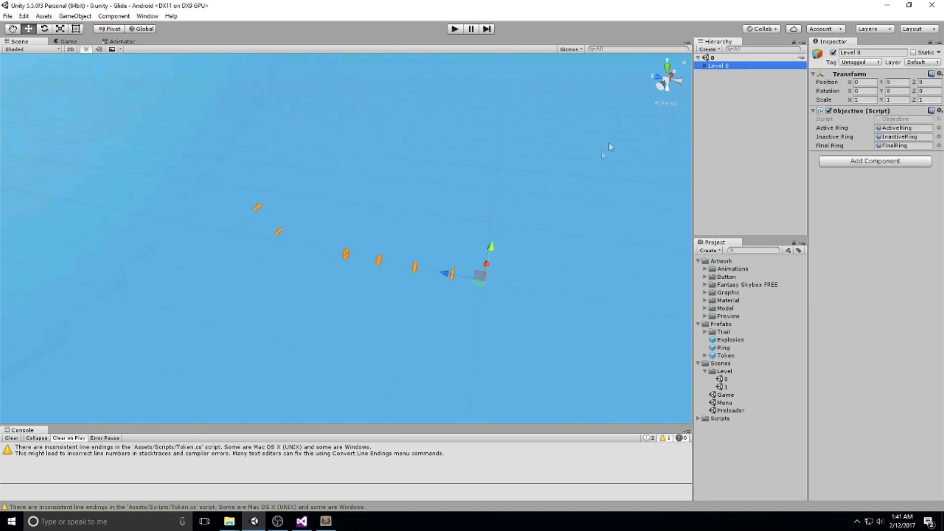
pyautogui.keyDown('alt'); pyautogui.moveTo(600, 162); pyautogui.dragTo(610, 223); pyautogui.keyUp('alt')
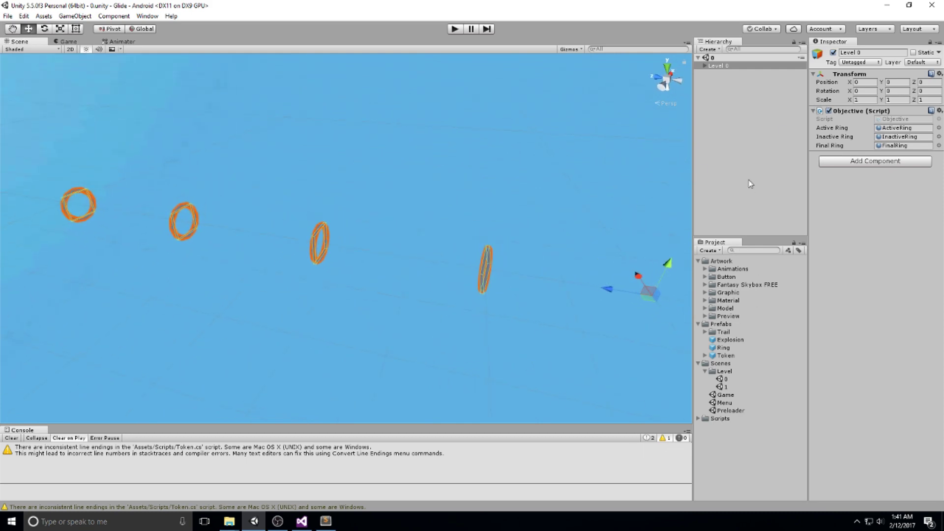
pyautogui.click(742, 72)
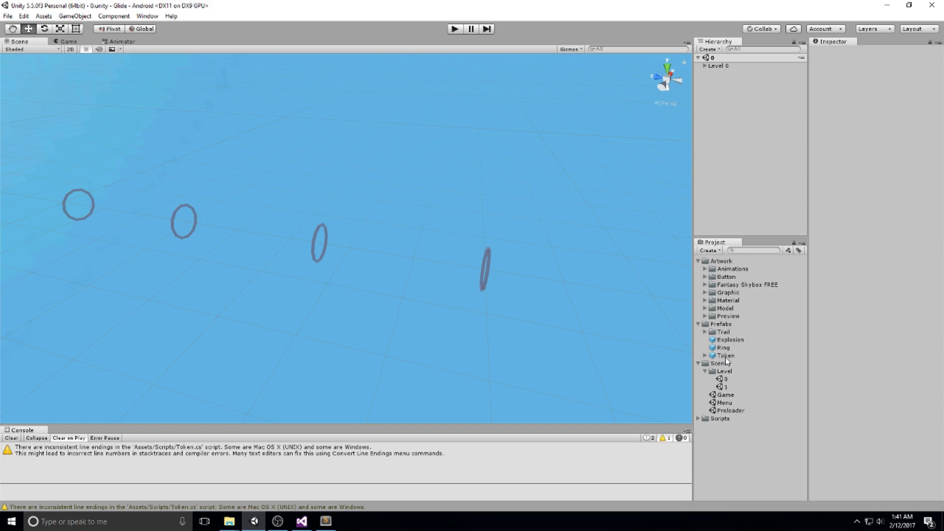
pyautogui.moveTo(726, 359); pyautogui.dragTo(724, 74)
pyautogui.moveTo(608, 289); pyautogui.dragTo(589, 297)
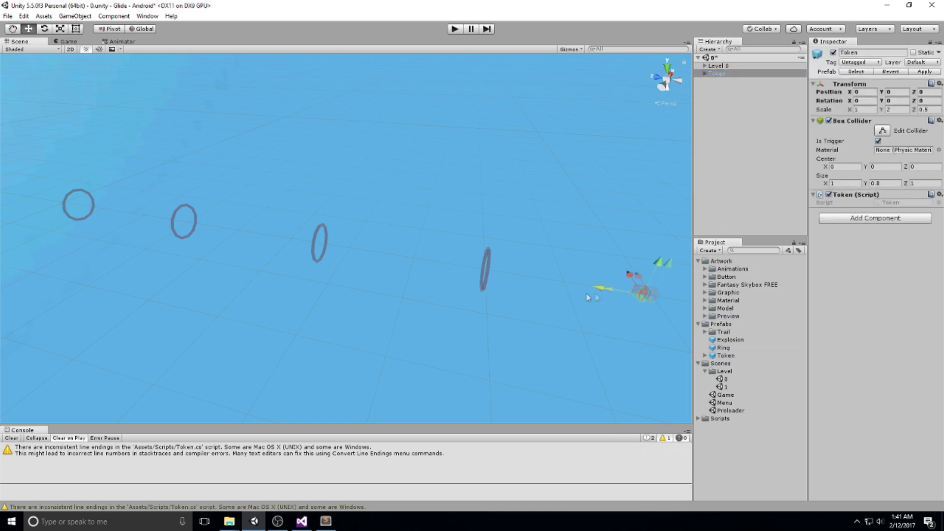
# Step: Duplicate the token twice, spacing Token (1) and Token (2) among the rings
pyautogui.hotkey('ctrl', 'd')
pyautogui.moveTo(290, 297); pyautogui.dragTo(313, 276)
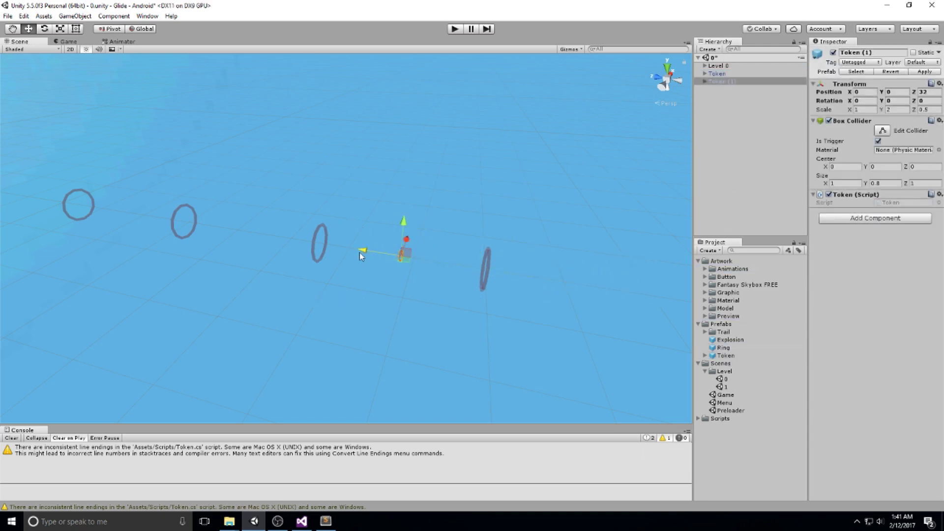
pyautogui.hotkey('ctrl', 'd')
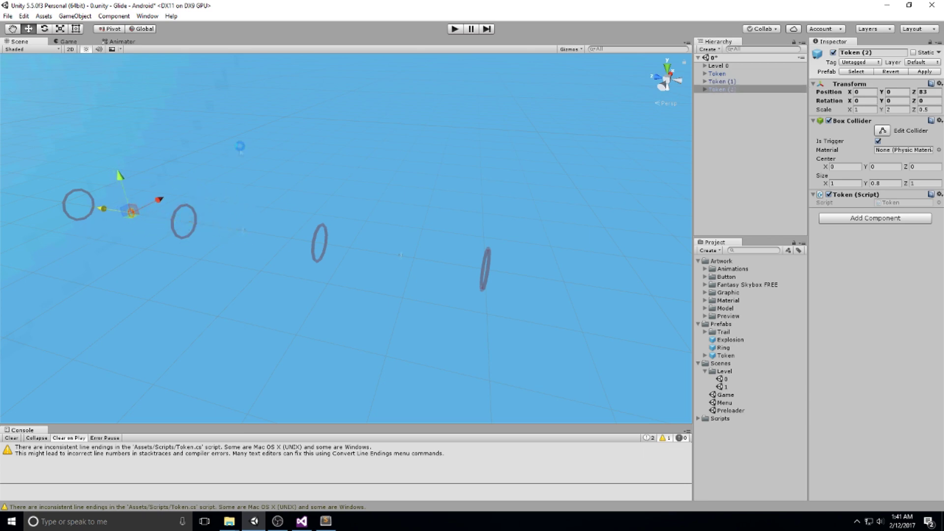
pyautogui.click(275, 186)
pyautogui.scroll(10, 275, 187)
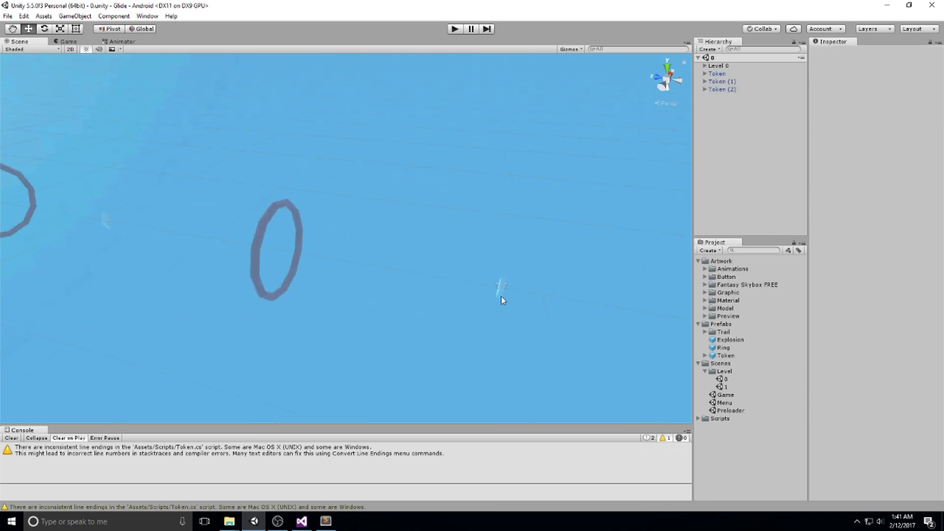
pyautogui.click(501, 297)
pyautogui.scroll(-5, 510, 237)
pyautogui.keyDown('alt'); pyautogui.moveTo(487, 221); pyautogui.dragTo(428, 226); pyautogui.keyUp('alt')
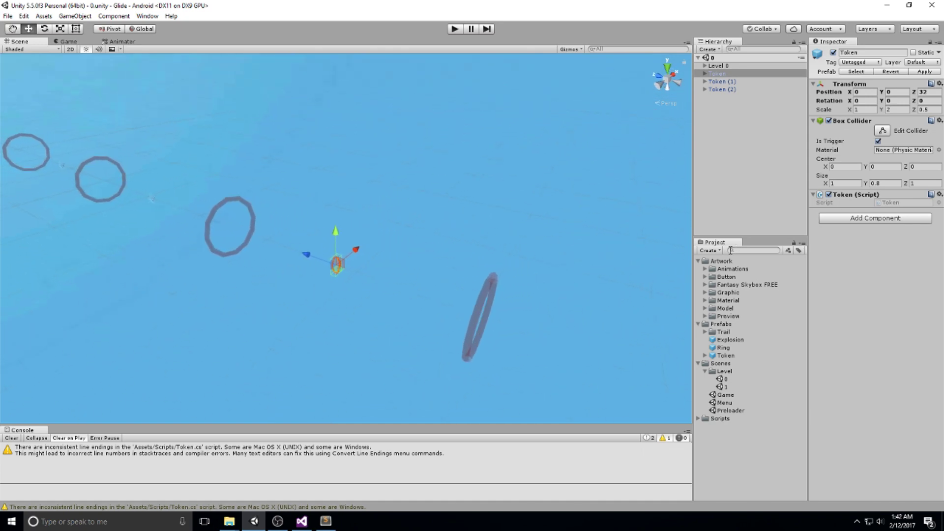
# Step: Create a new material named Token in the Material folder
pyautogui.click(723, 301)
pyautogui.press('Right')
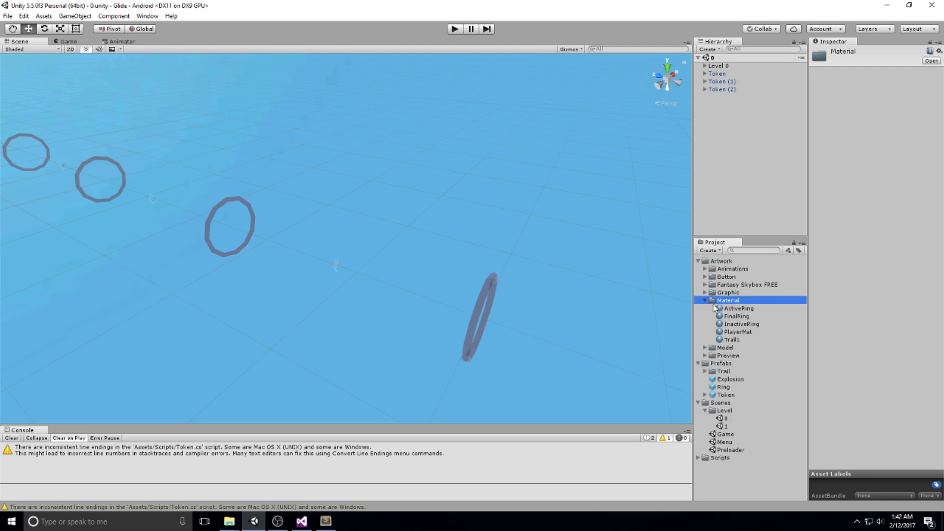
pyautogui.rightClick(735, 301)
pyautogui.moveTo(747, 305)
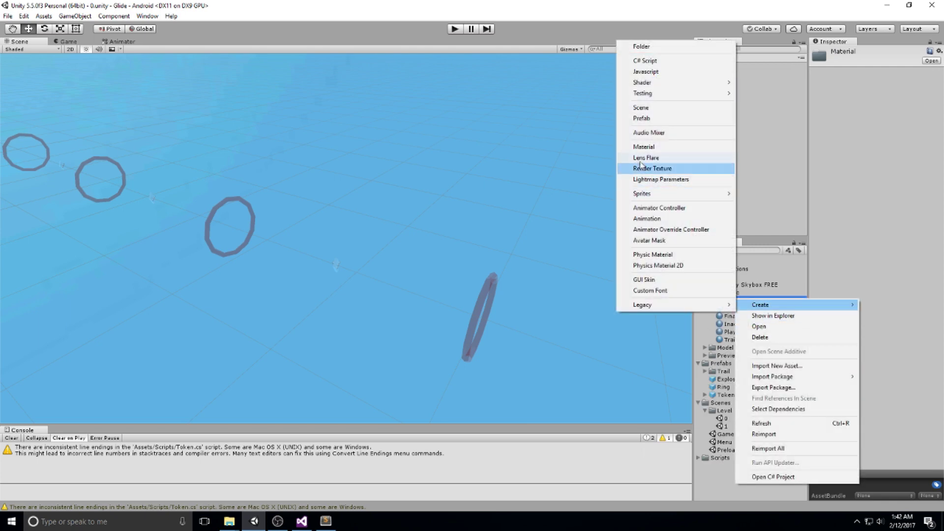
pyautogui.click(641, 147)
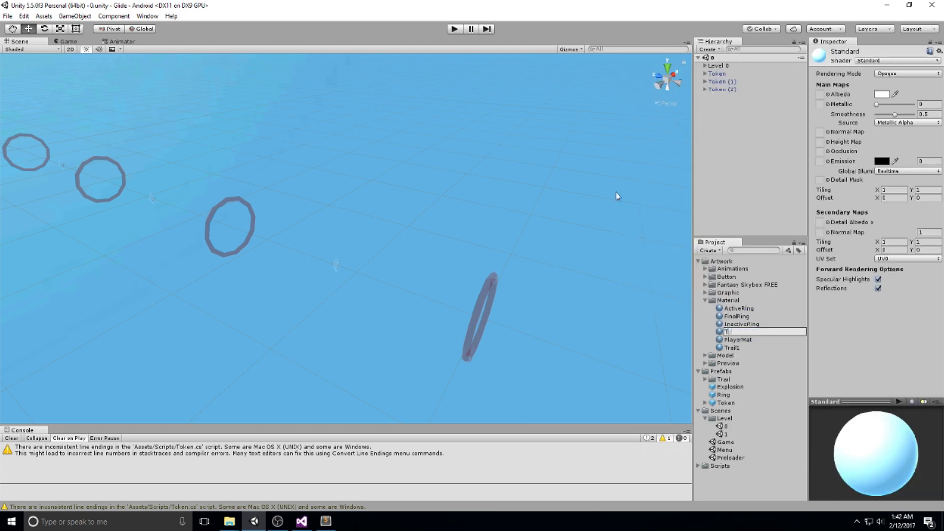
pyautogui.write('Token')
pyautogui.press('Return')
pyautogui.scroll(5, 366, 229)
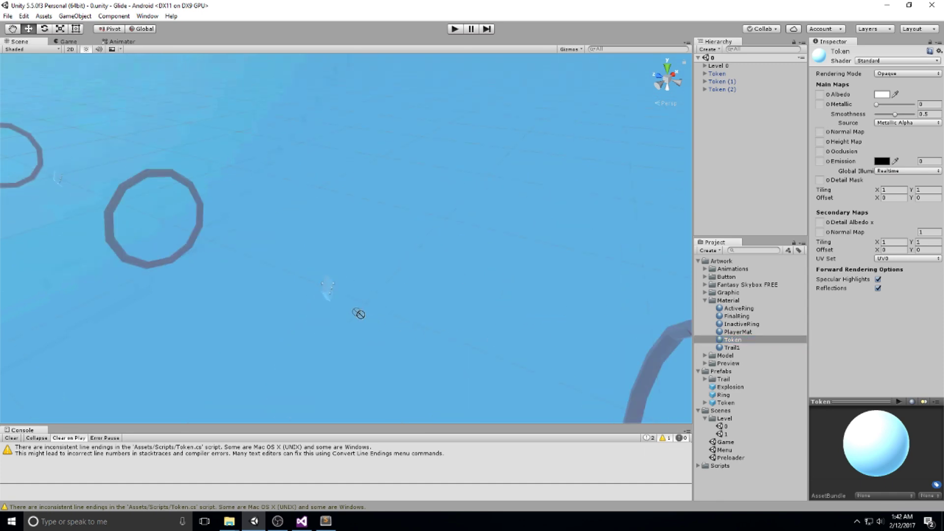
# Step: Expand the first Token in the Hierarchy and select its Cube child
pyautogui.click(324, 287)
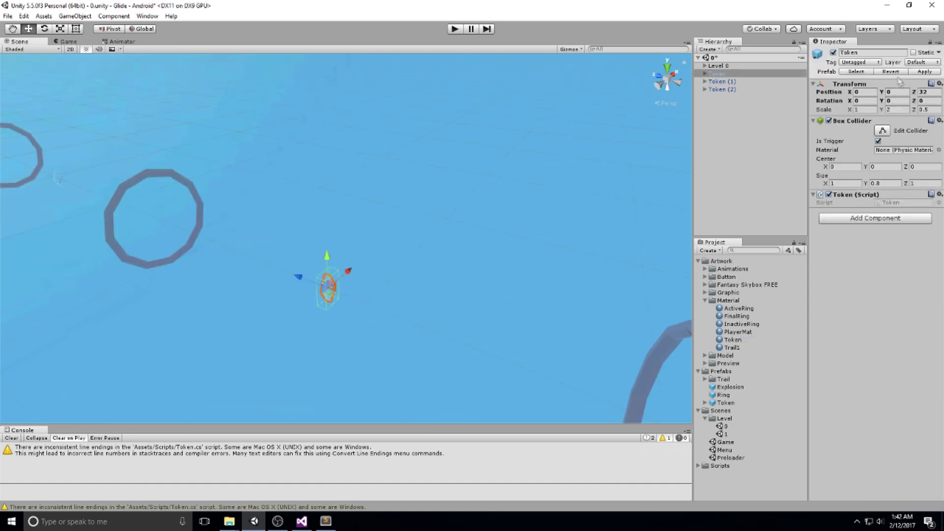
pyautogui.click(748, 89)
pyautogui.click(710, 73)
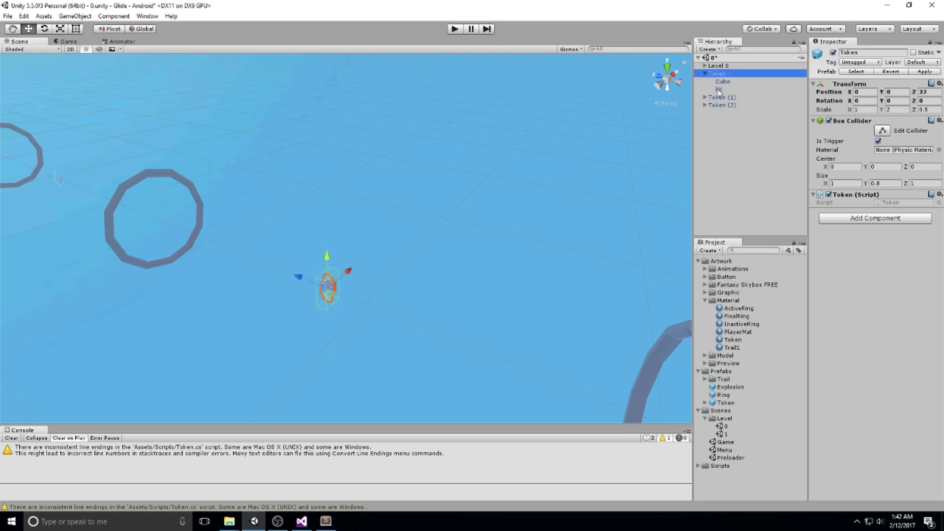
pyautogui.click(722, 81)
pyautogui.click(719, 90)
pyautogui.click(723, 82)
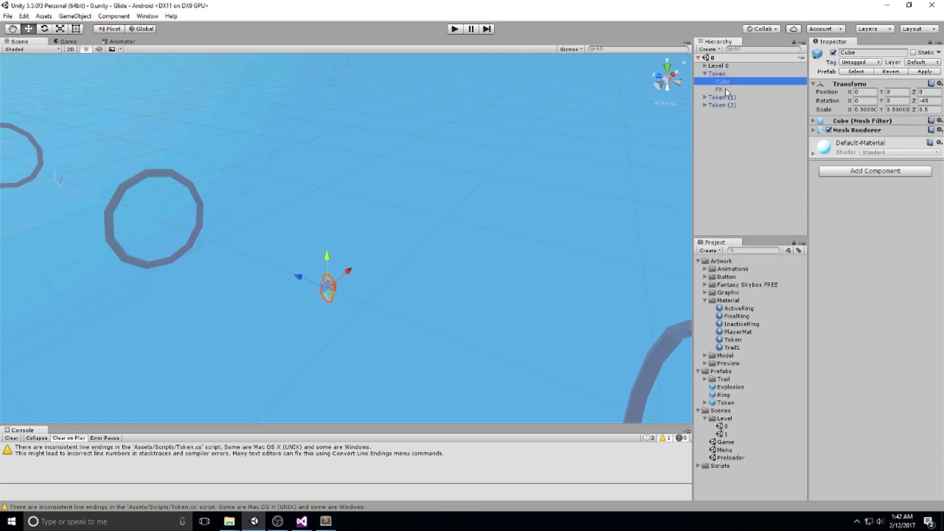
pyautogui.click(725, 90)
pyautogui.click(717, 74)
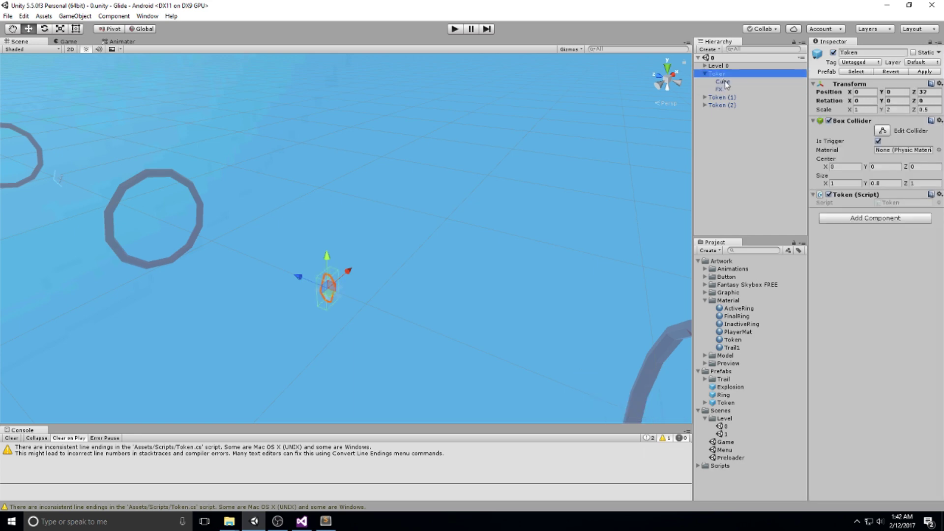
pyautogui.click(723, 82)
# Step: Apply the Cube's Token material change to the Token prefab
pyautogui.scroll(5, 426, 284)
pyautogui.scroll(-6, 425, 284)
pyautogui.scroll(2, 372, 309)
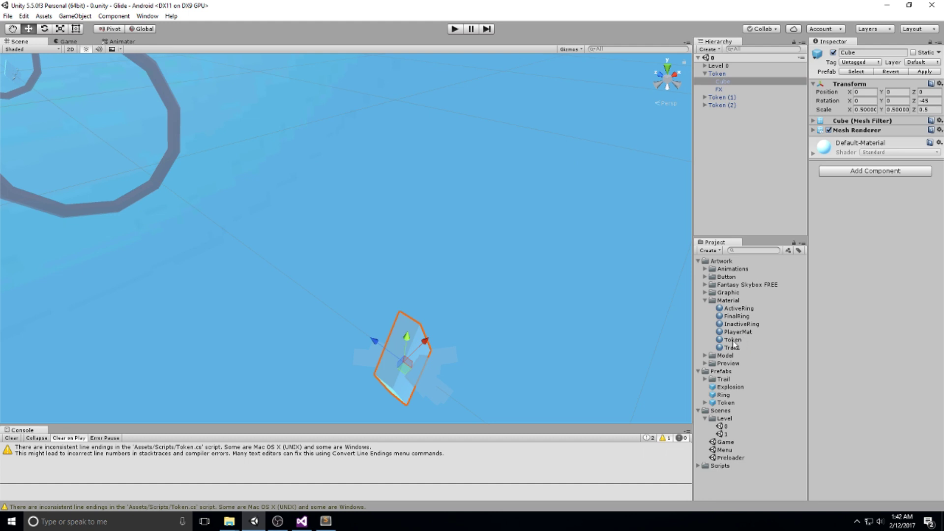
pyautogui.click(923, 72)
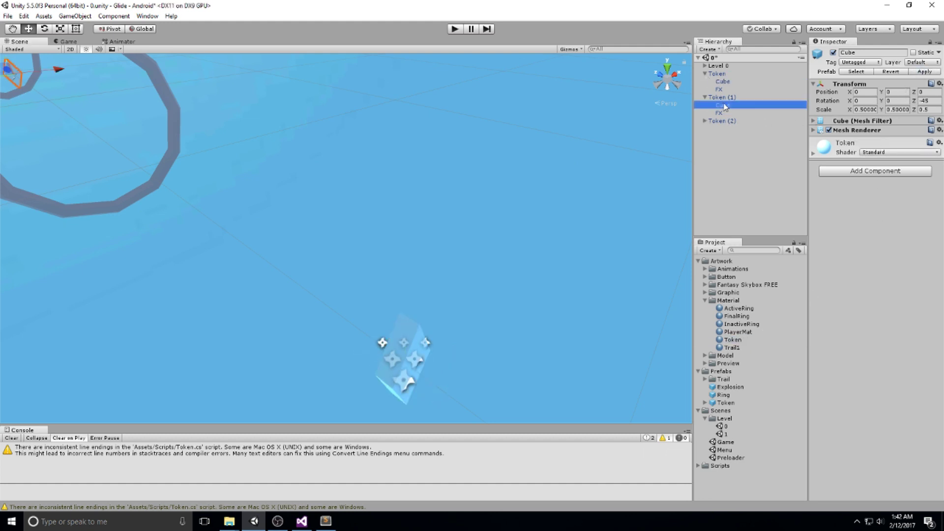
pyautogui.doubleClick(723, 80)
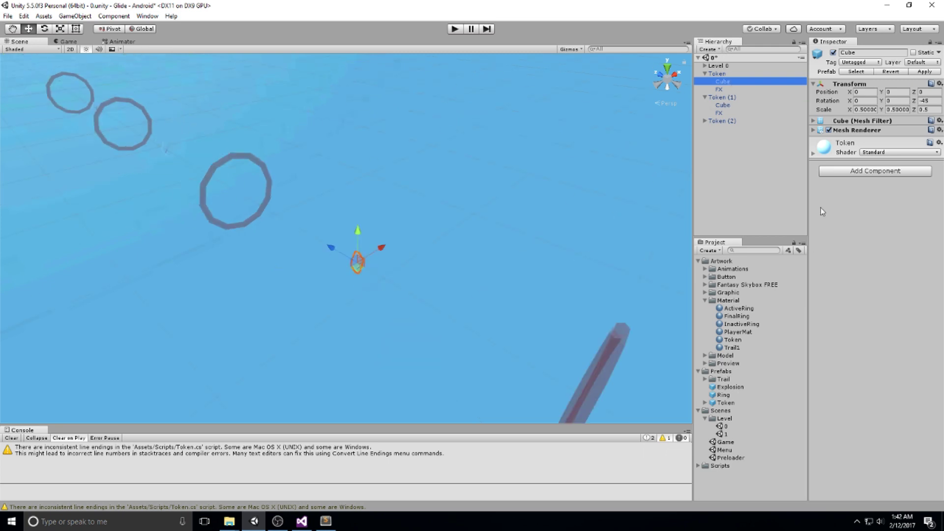
# Step: Set the Token material's Albedo colour to blue (R 0, G 2, B 255)
pyautogui.click(844, 146)
pyautogui.click(883, 186)
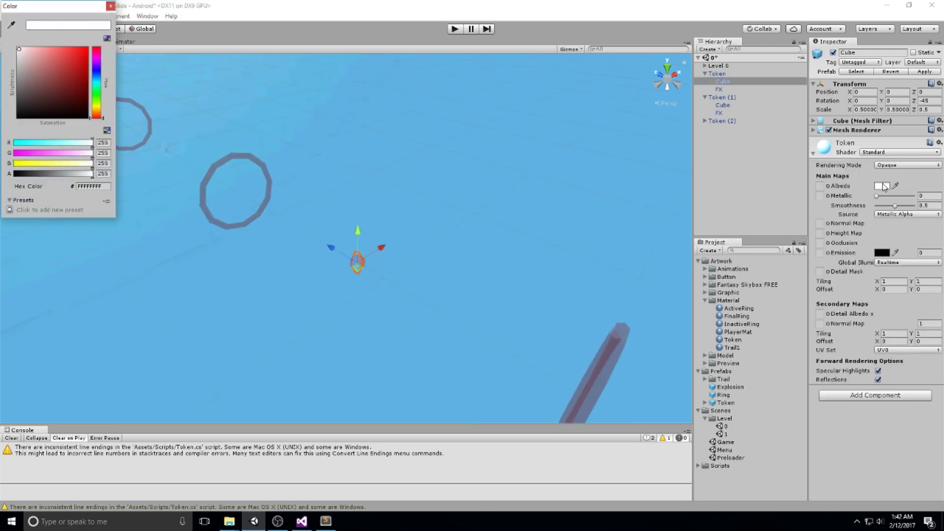
pyautogui.click(98, 95)
pyautogui.moveTo(84, 52); pyautogui.dragTo(124, 4)
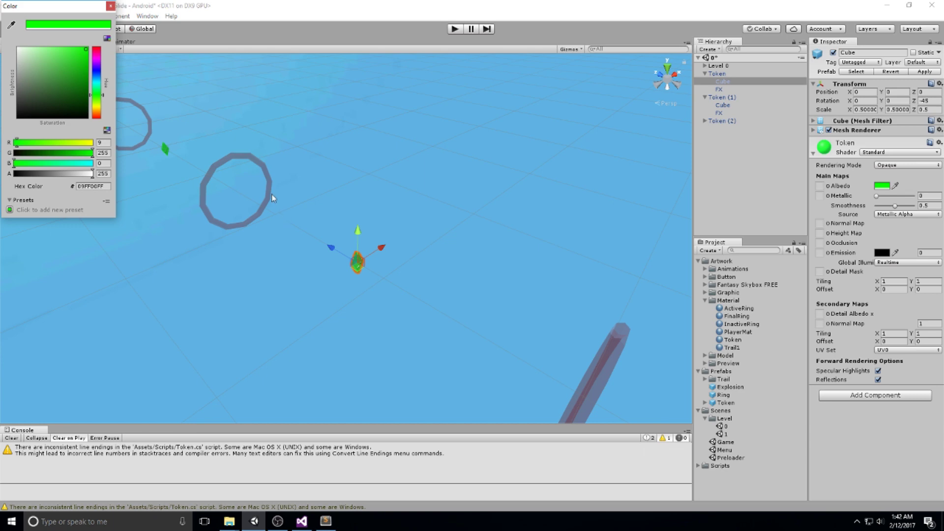
pyautogui.moveTo(462, 235); pyautogui.dragTo(443, 248, button='right')
pyautogui.scroll(5, 442, 249)
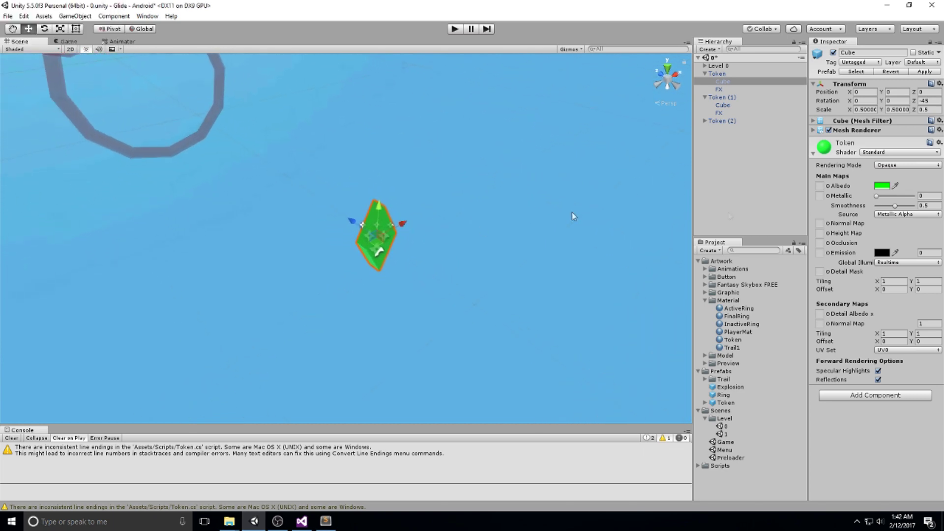
pyautogui.click(883, 186)
pyautogui.moveTo(96, 48); pyautogui.dragTo(96, 71)
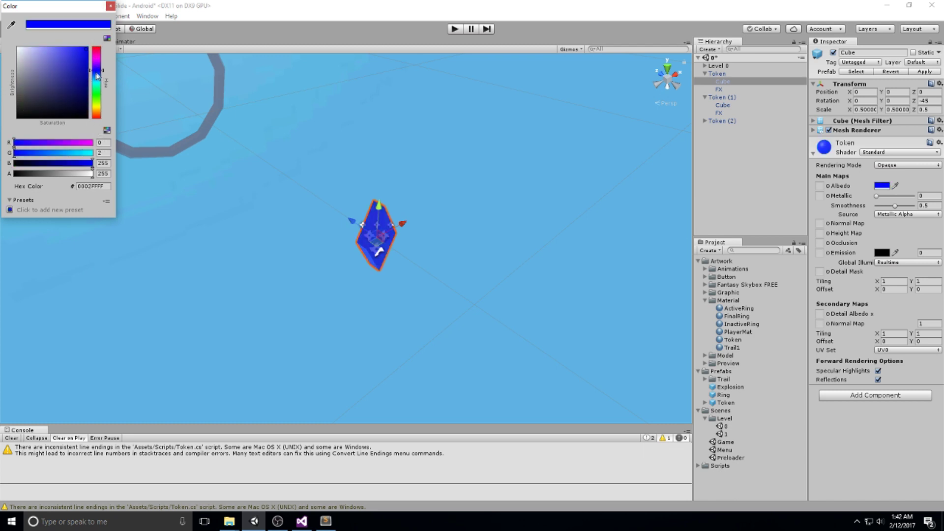
pyautogui.click(110, 6)
pyautogui.click(400, 176)
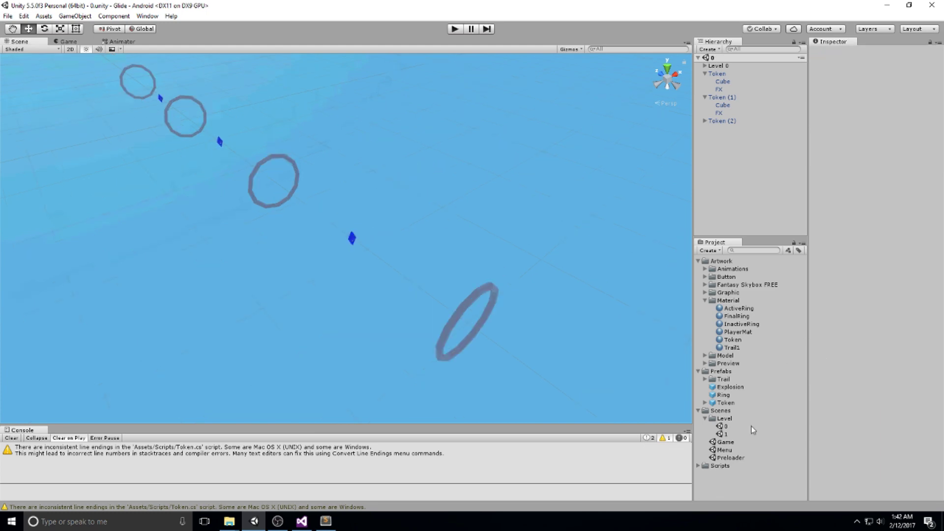
# Step: Open the Preloader scene and play-test the game through to the shop menu
pyautogui.doubleClick(727, 457)
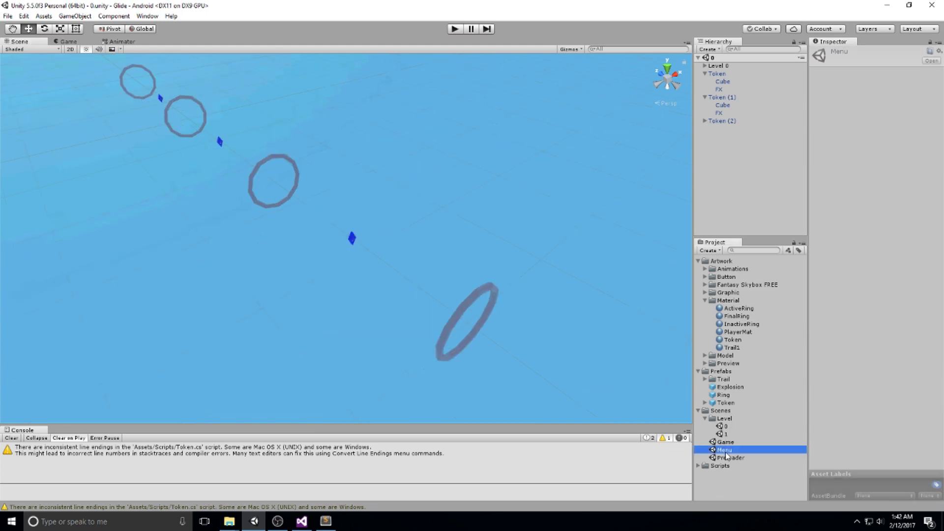
pyautogui.click(538, 263)
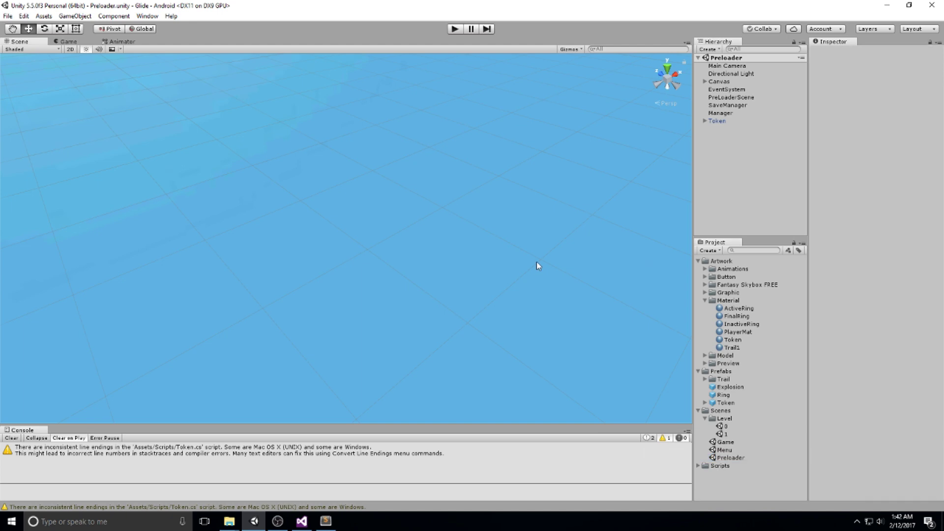
pyautogui.hotkey('ctrl', 'p')
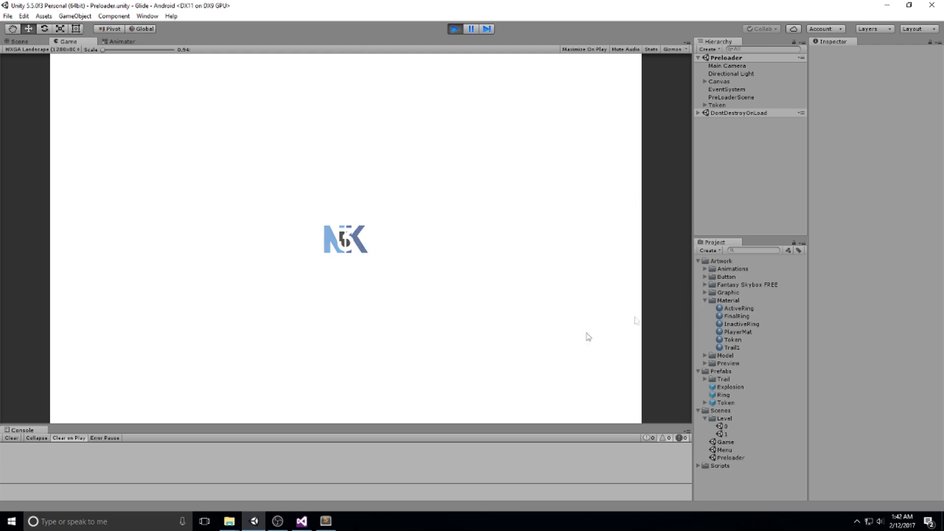
pyautogui.click(565, 352)
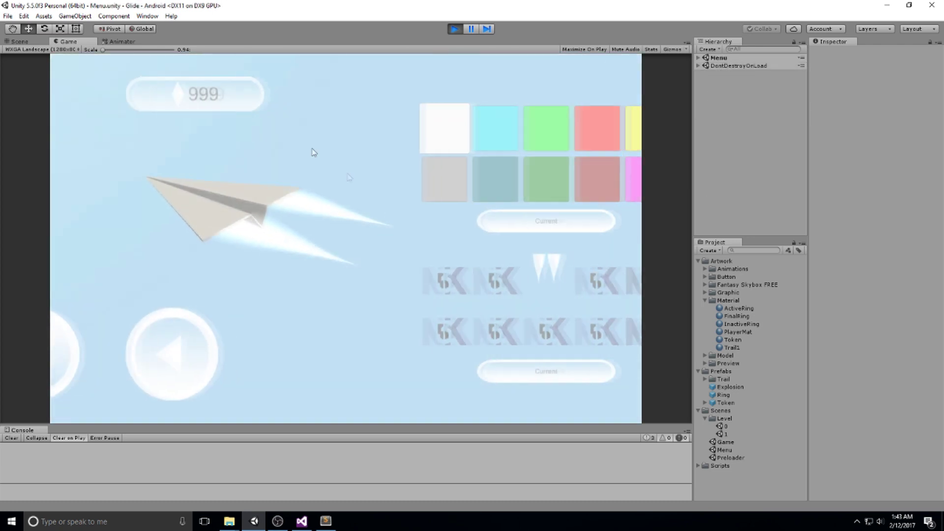
pyautogui.hotkey('ctrl', 'p')
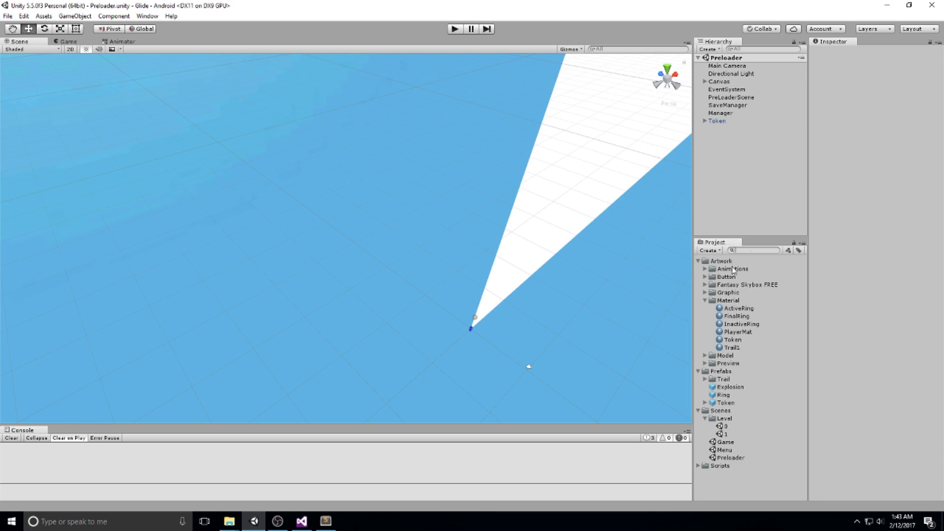
# Step: Search 'Menu' in the Project panel and open the MenuScene script
pyautogui.write('Save')
pyautogui.press('BackSpace')
pyautogui.press('BackSpace')
pyautogui.press('BackSpace')
pyautogui.press('BackSpace')
pyautogui.write('Menu')
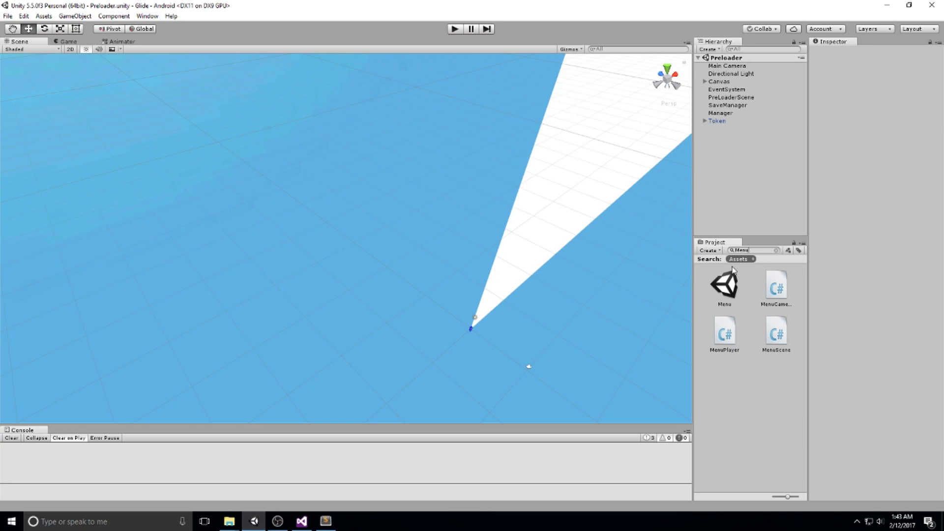
pyautogui.doubleClick(775, 333)
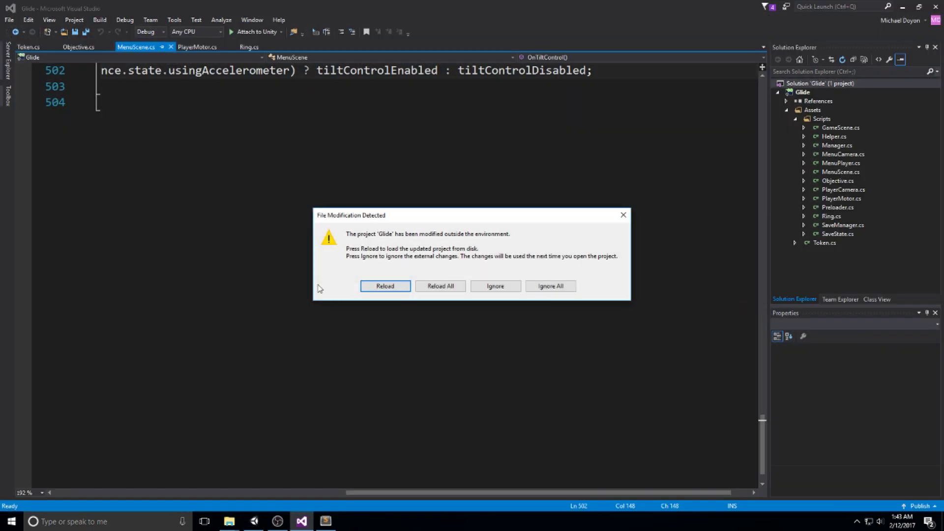
# Step: Reload the project, delete the temporary gold = 999 lines from Start(), and return to Unity
pyautogui.click(439, 286)
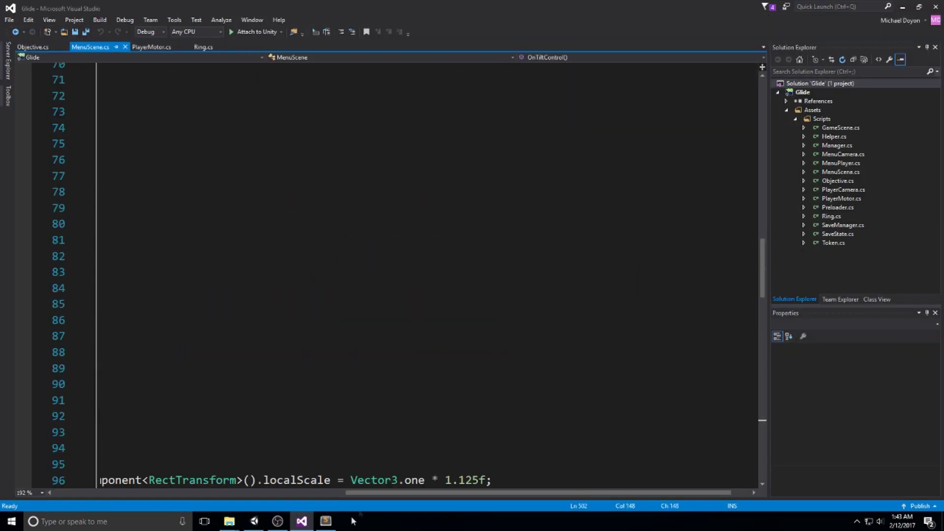
pyautogui.moveTo(361, 493); pyautogui.dragTo(70, 493)
pyautogui.scroll(12, 344, 295)
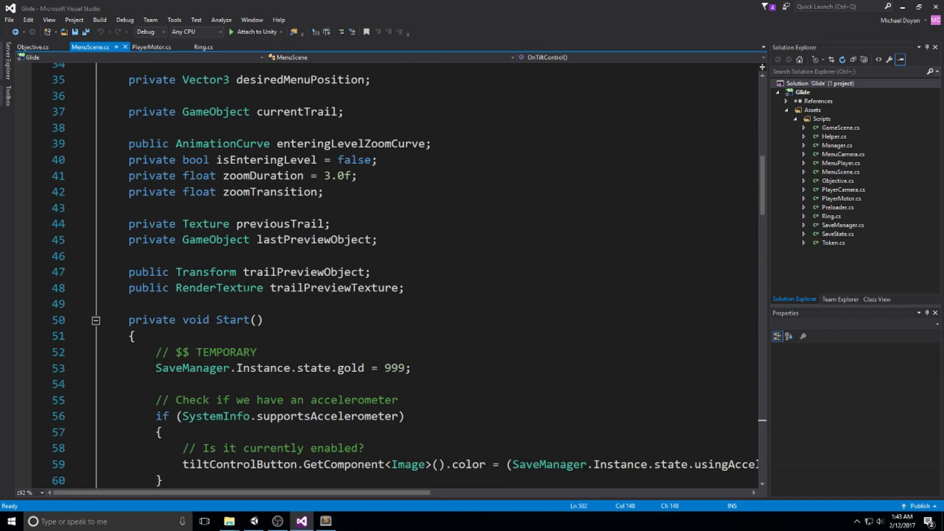
pyautogui.scroll(-3, 255, 279)
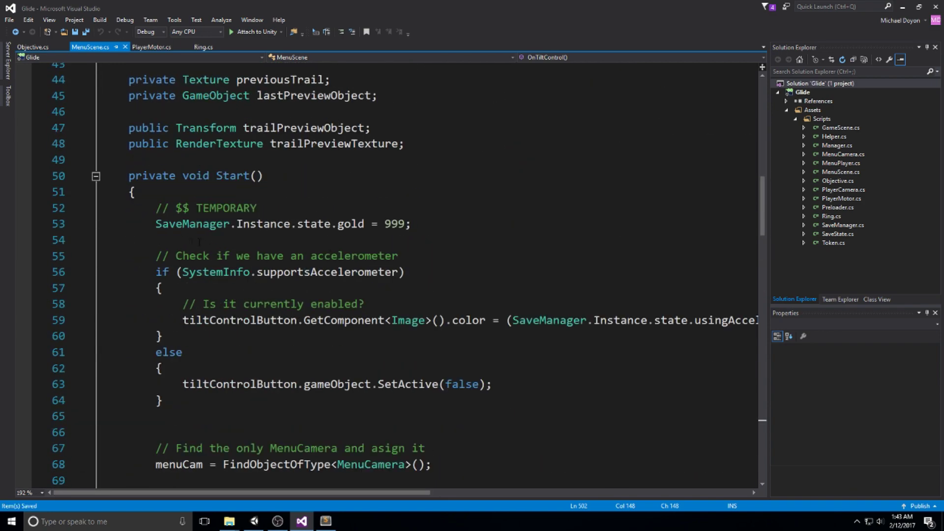
pyautogui.moveTo(200, 242); pyautogui.dragTo(65, 231)
pyautogui.press('BackSpace')
pyautogui.press('BackSpace')
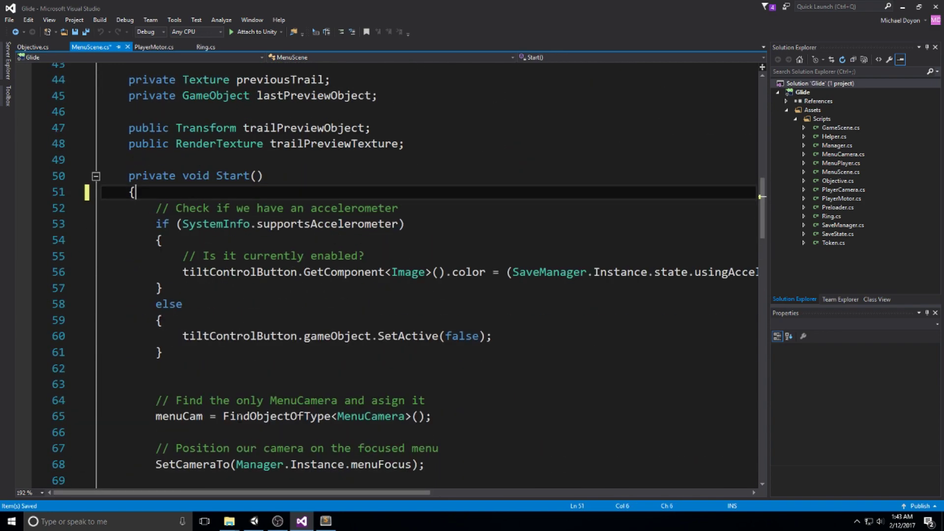
pyautogui.hotkey('alt', 'Tab')
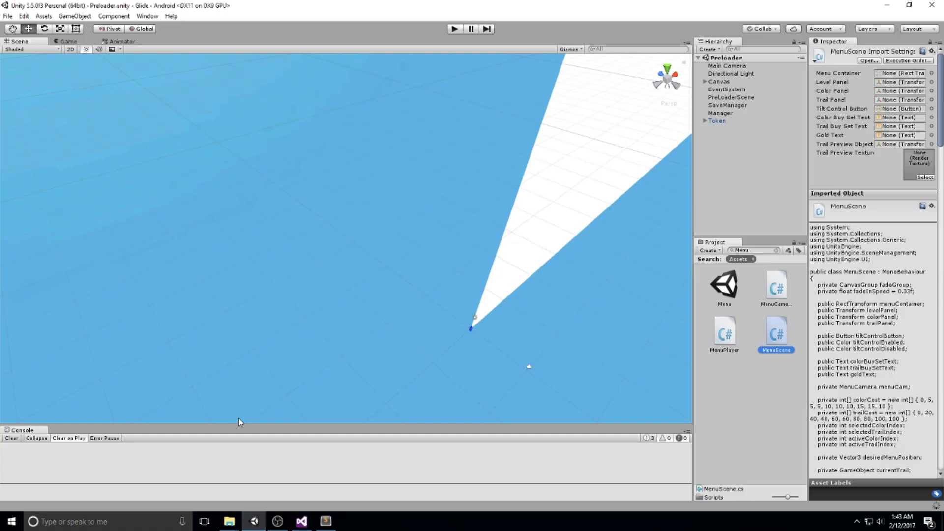
# Step: Play level 1, collect tokens, quit to the menu showing 1001 gold, and restart level 1
pyautogui.hotkey('ctrl', 'p')
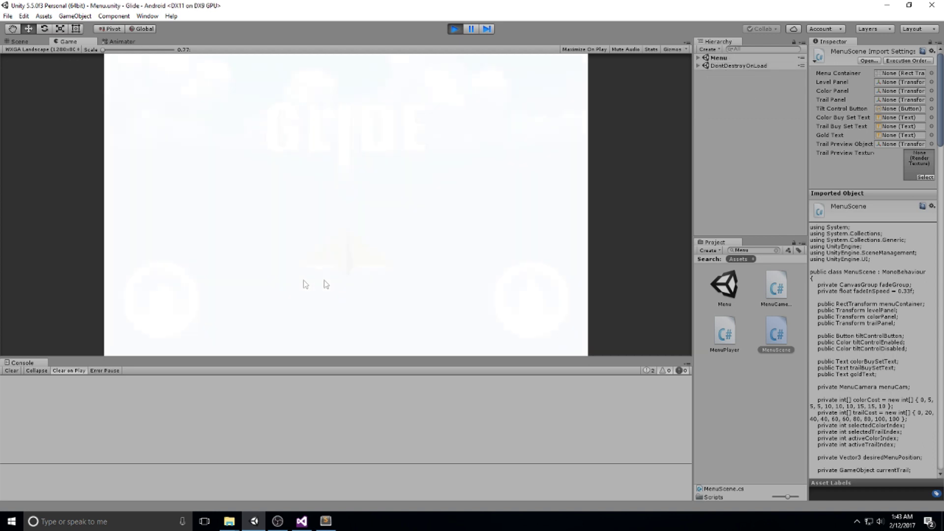
pyautogui.click(178, 324)
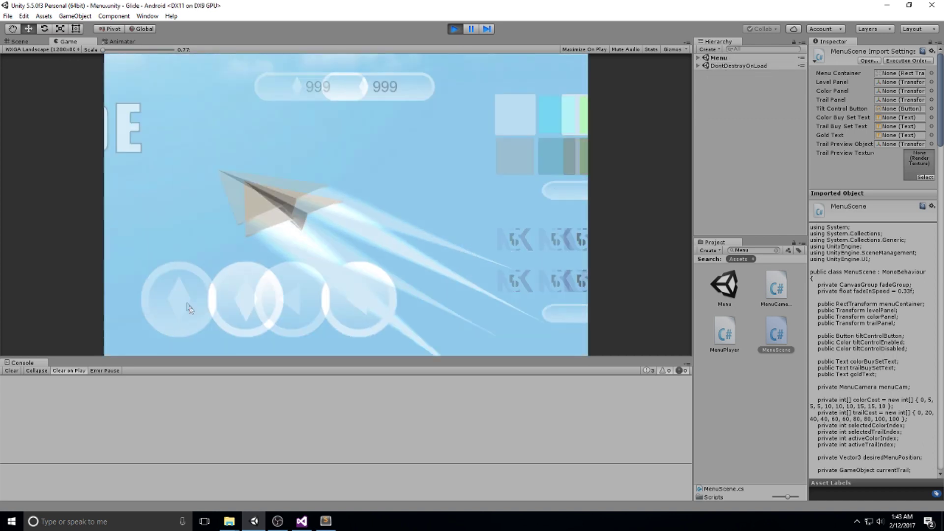
pyautogui.click(143, 315)
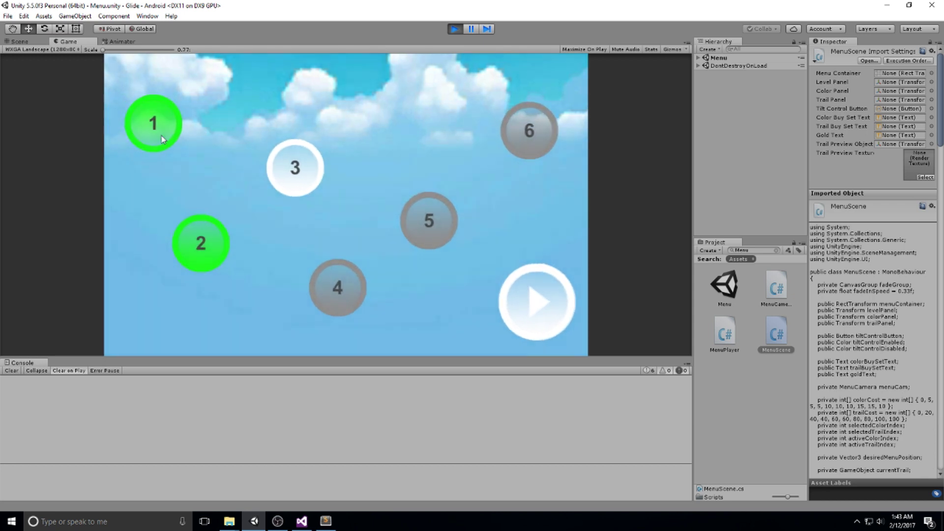
pyautogui.click(164, 136)
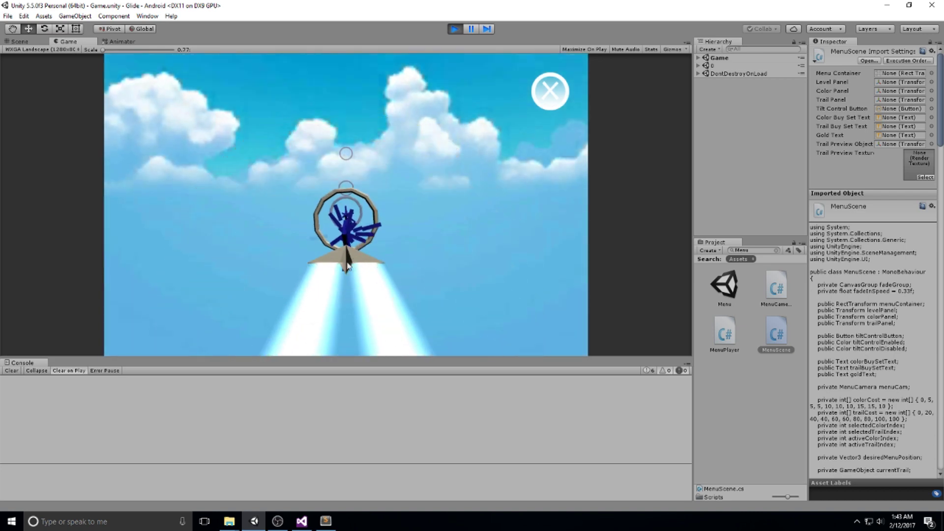
pyautogui.click(553, 93)
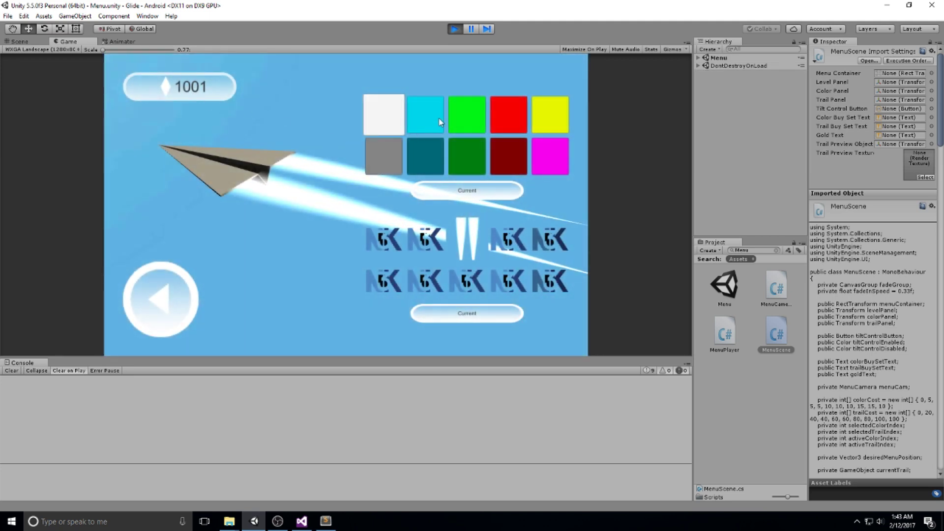
pyautogui.click(154, 301)
pyautogui.click(178, 290)
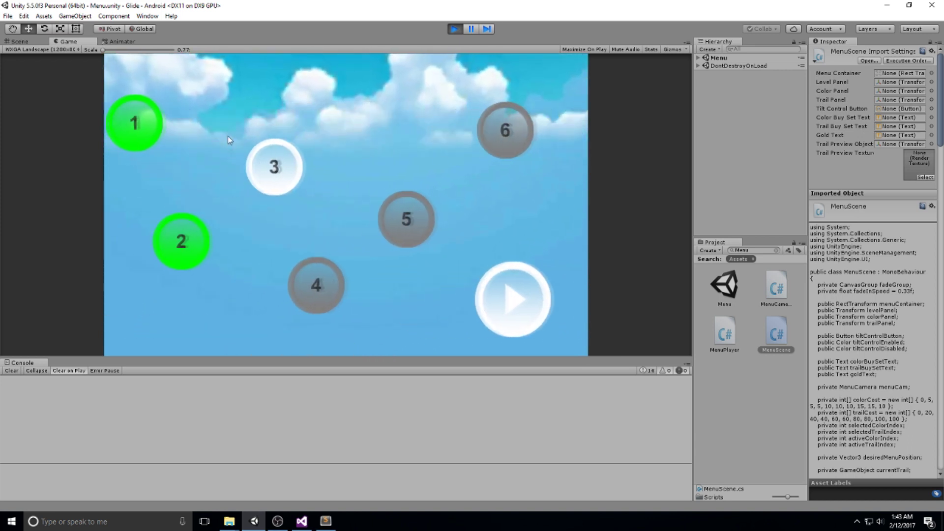
pyautogui.click(166, 134)
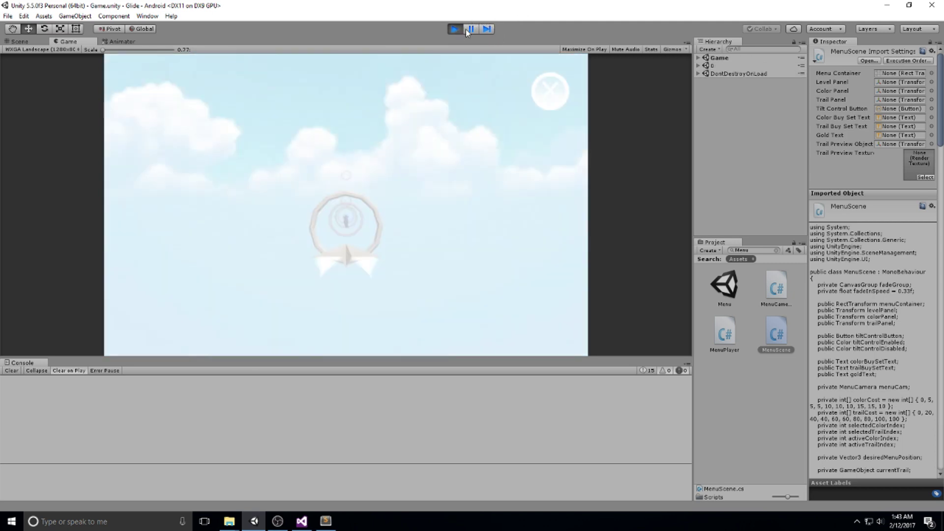
# Step: In the running game's Scene view, select the token's FX object and review its settings
pyautogui.click(20, 41)
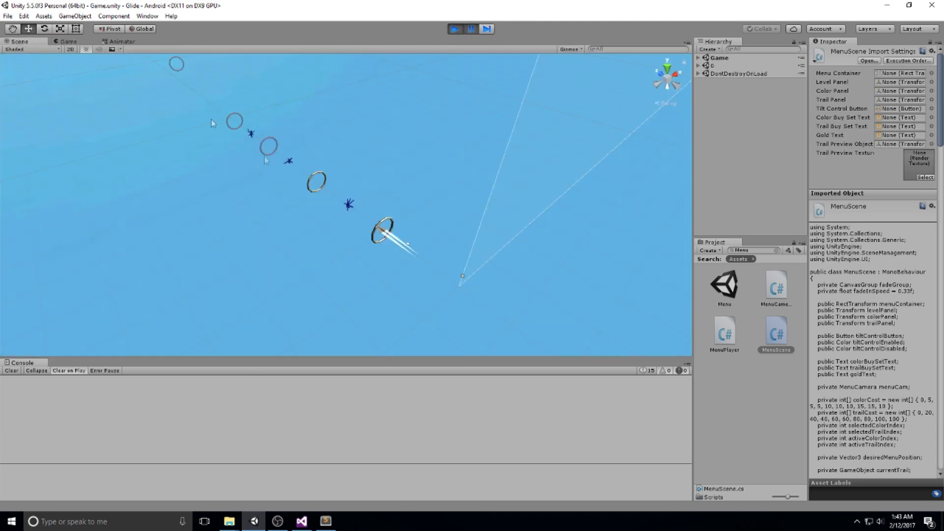
pyautogui.click(349, 221)
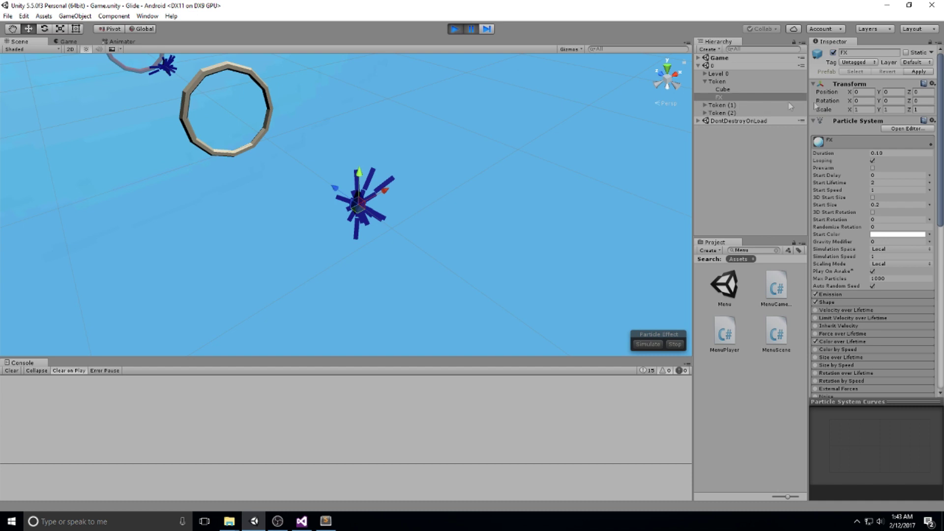
pyautogui.click(848, 143)
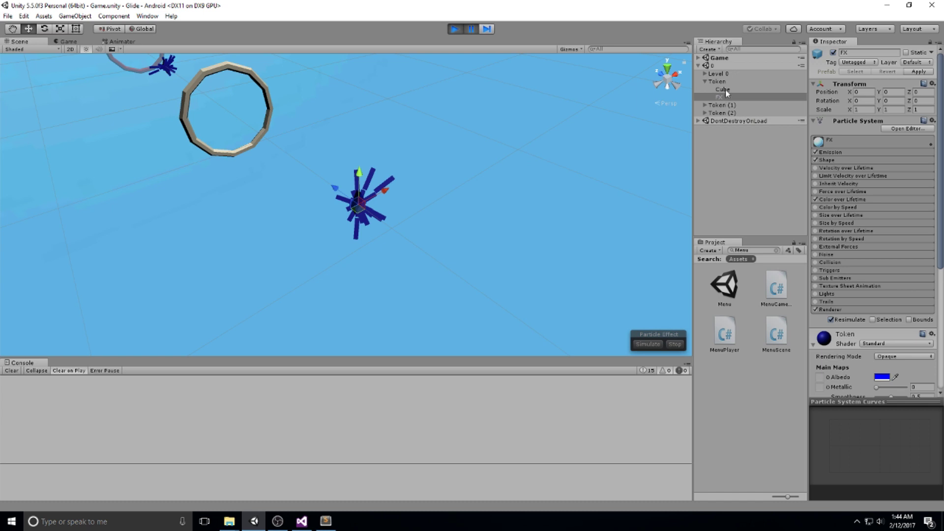
pyautogui.scroll(-5, 875, 356)
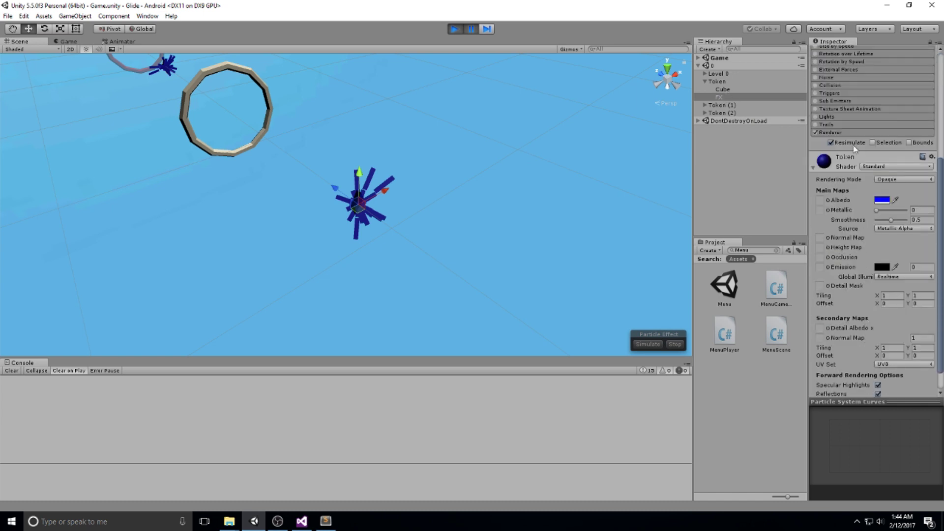
pyautogui.click(879, 167)
pyautogui.click(856, 173)
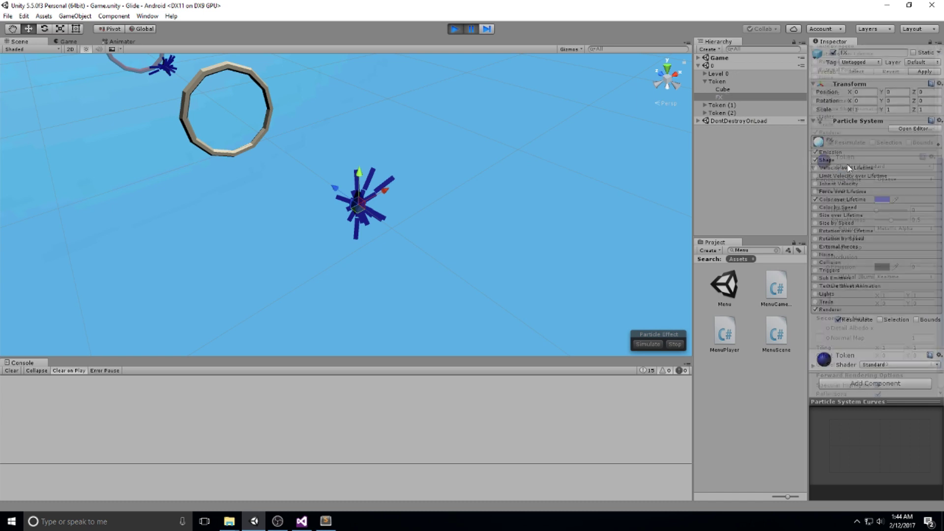
pyautogui.click(845, 361)
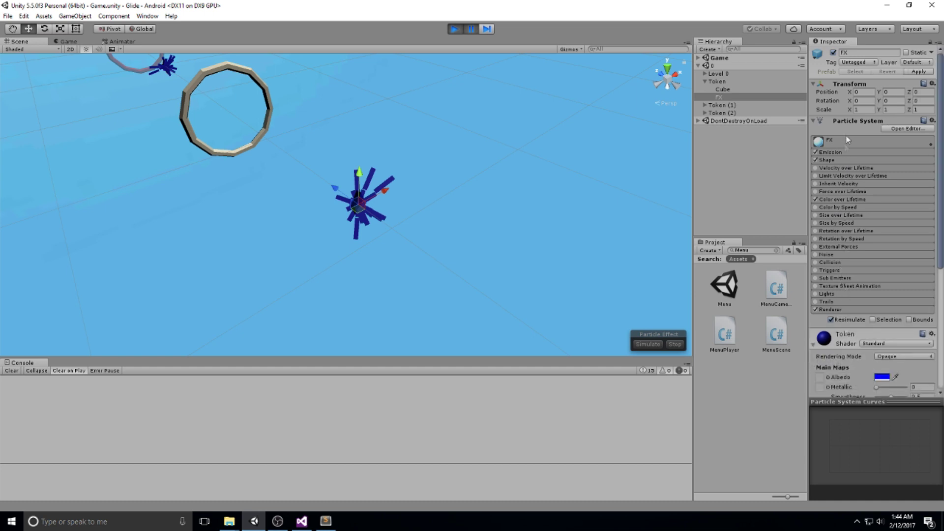
pyautogui.scroll(-3, 846, 325)
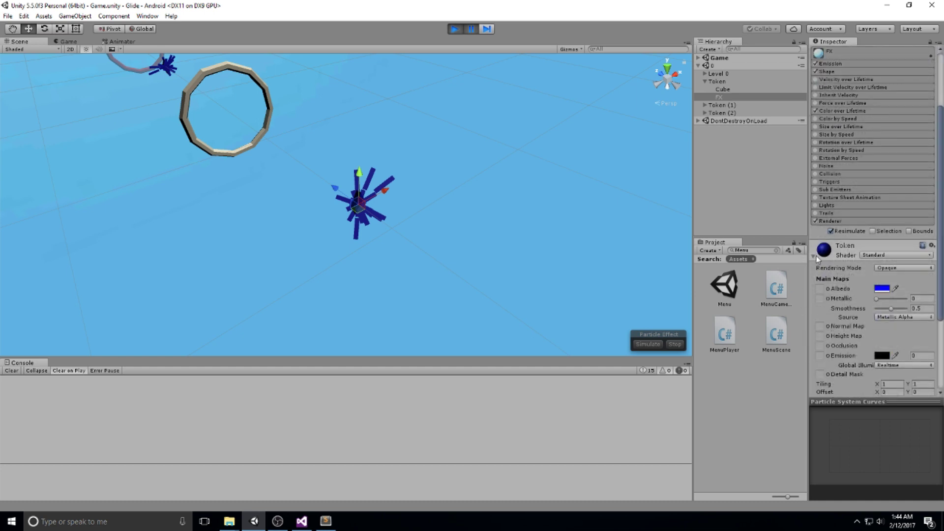
pyautogui.scroll(1, 863, 223)
pyautogui.click(844, 281)
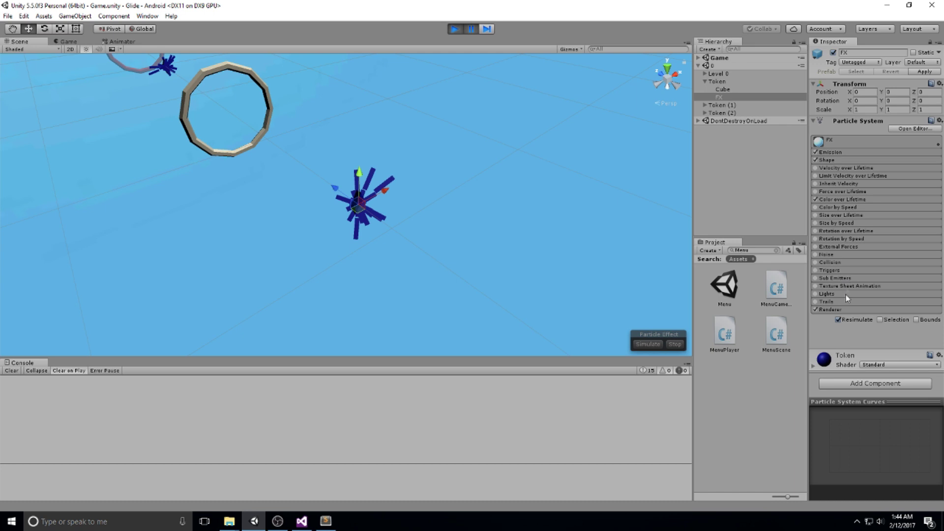
# Step: Set the FX Renderer material to Default-Particle
pyautogui.click(836, 310)
pyautogui.scroll(-3, 865, 296)
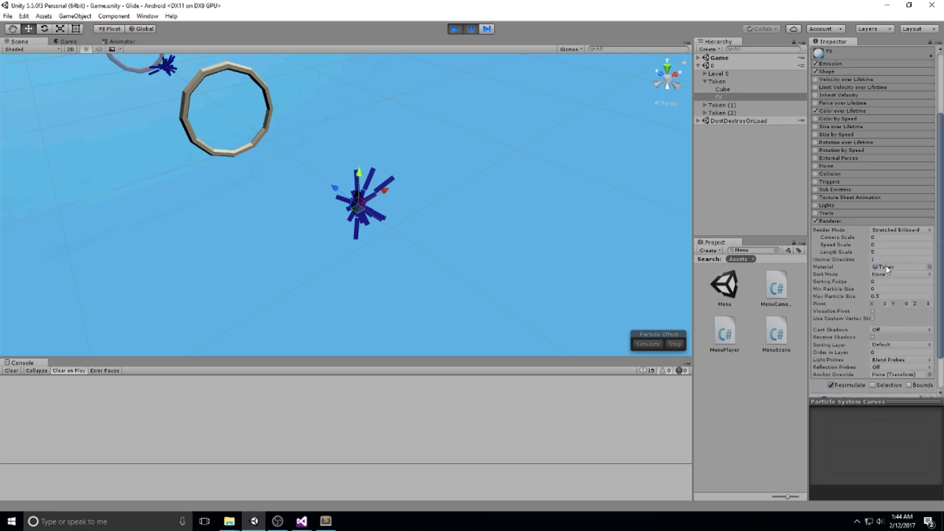
pyautogui.click(887, 268)
pyautogui.click(930, 267)
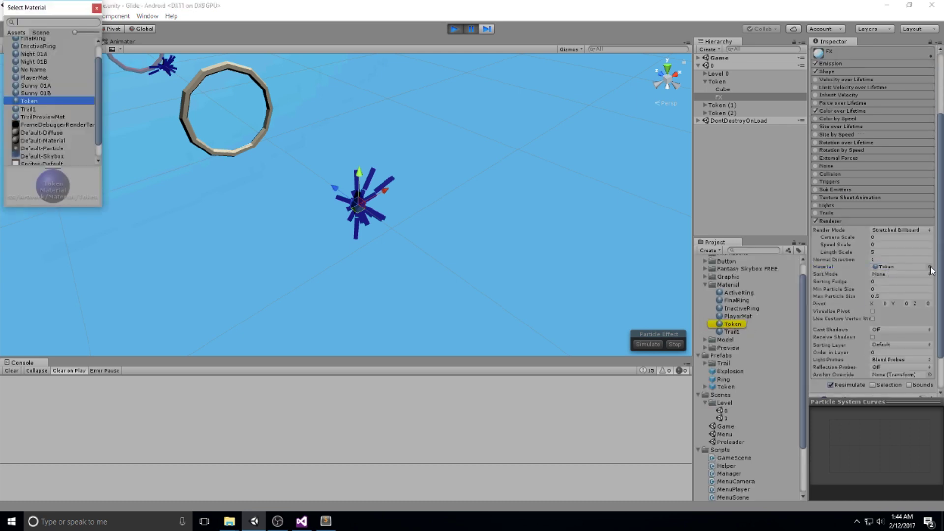
pyautogui.scroll(2, 55, 86)
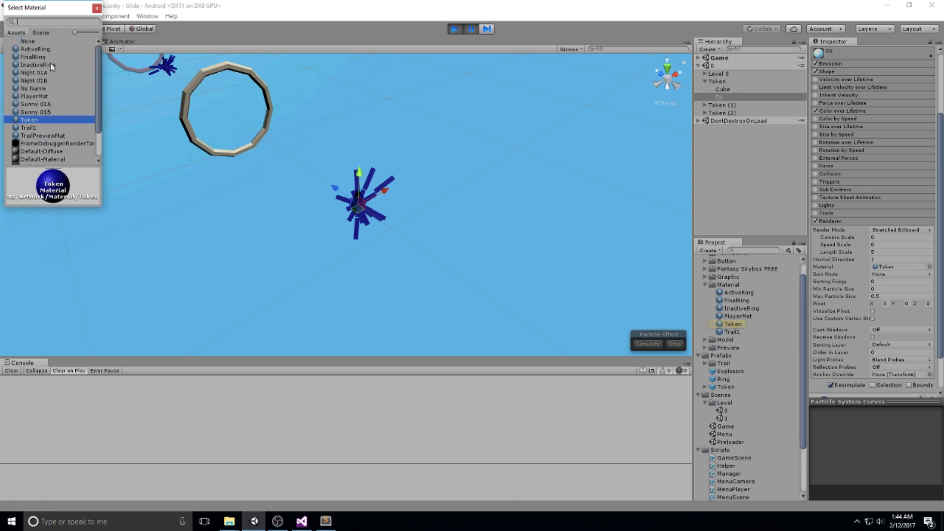
pyautogui.scroll(-2, 38, 86)
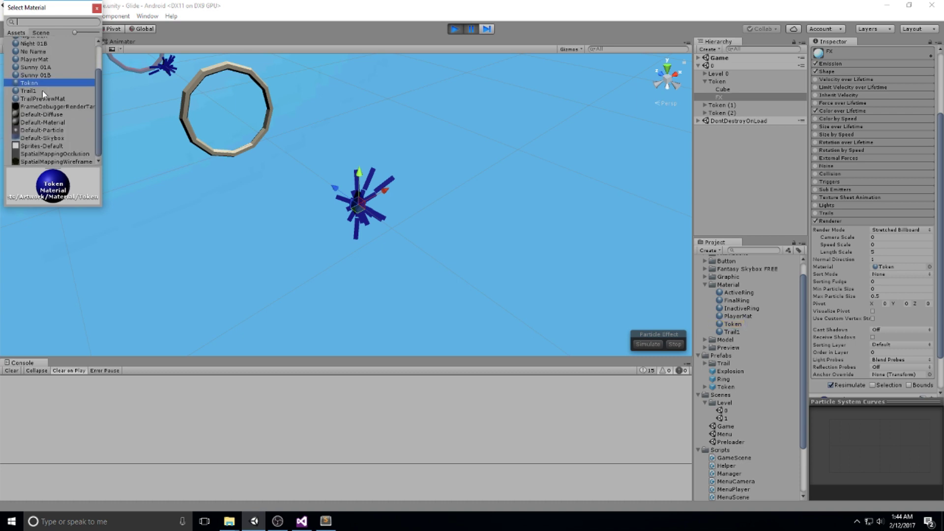
pyautogui.click(44, 131)
pyautogui.click(97, 9)
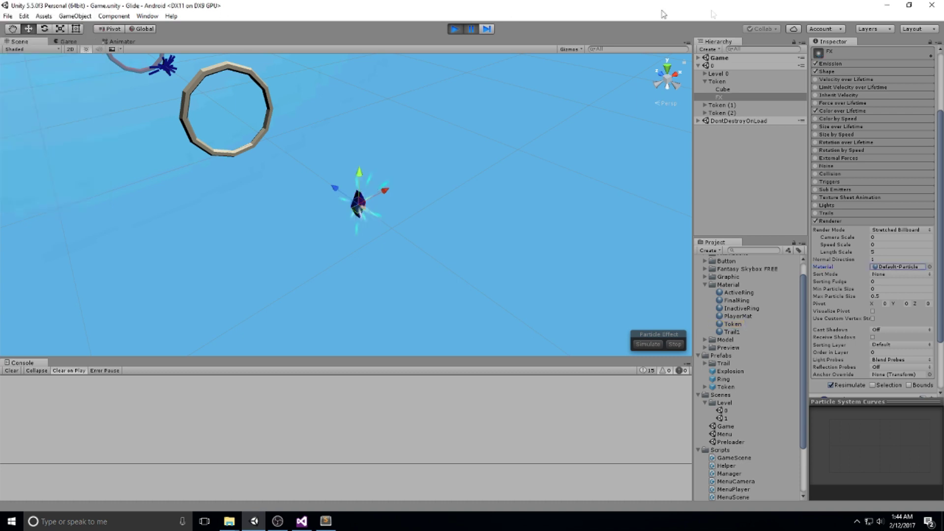
# Step: Select Token and apply its changes to the Token prefab
pyautogui.click(722, 82)
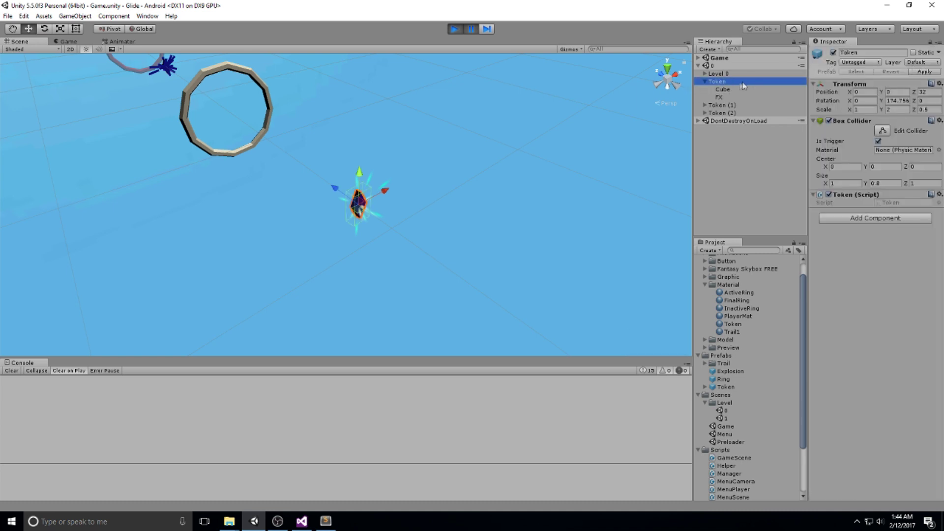
pyautogui.click(925, 72)
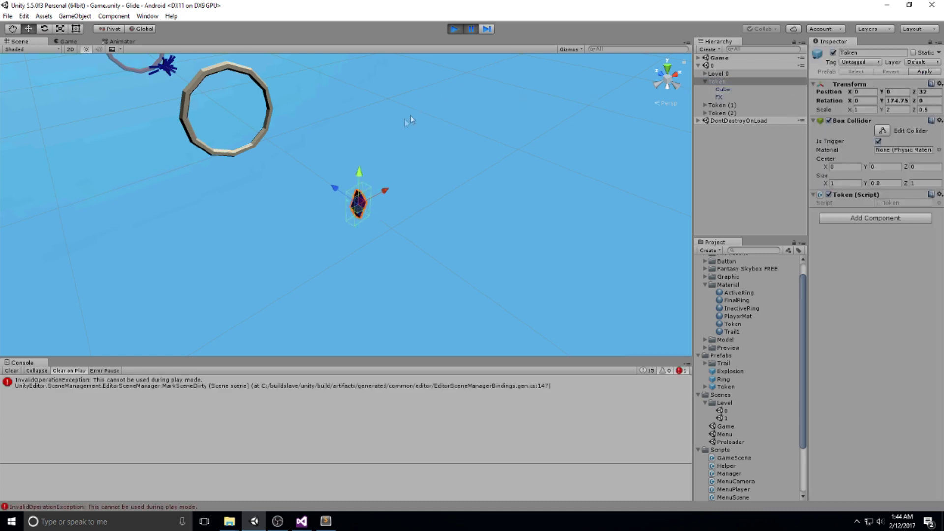
pyautogui.moveTo(410, 119); pyautogui.dragTo(206, 143, button='right')
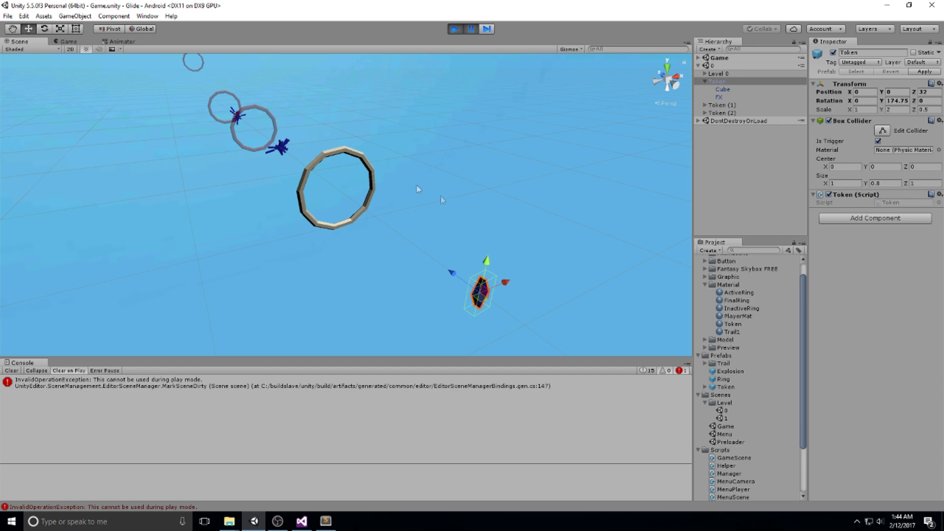
pyautogui.moveTo(442, 200); pyautogui.dragTo(467, 215, button='right')
# Step: Stop the running game, place a Token prefab instance in the scene, and frame the Token
pyautogui.click(454, 29)
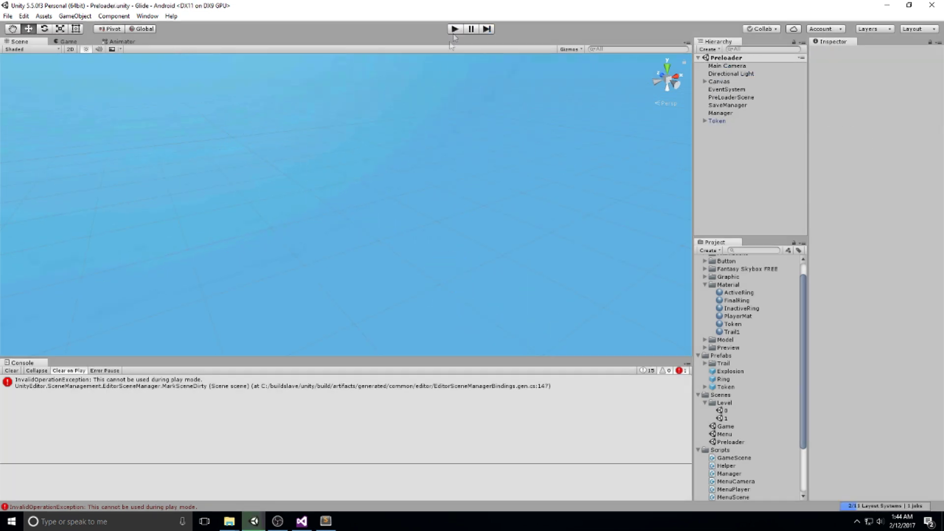
pyautogui.moveTo(733, 390); pyautogui.dragTo(733, 131)
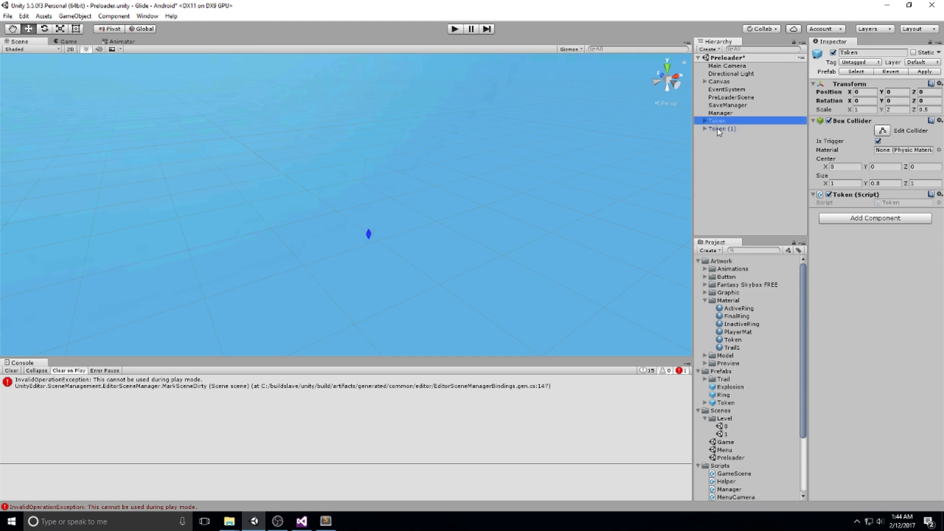
pyautogui.click(724, 120)
pyautogui.doubleClick(724, 120)
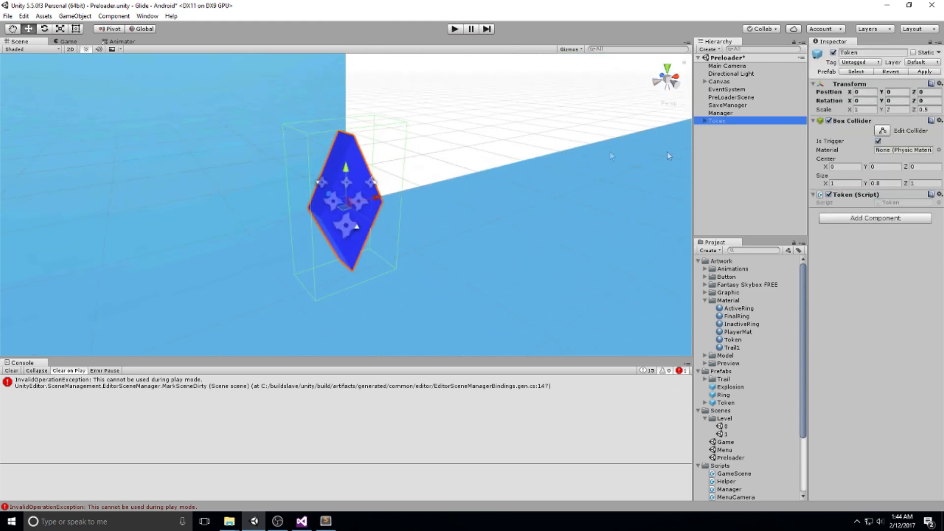
# Step: Give the Token's FX particles the Default-Particle material, apply it to the prefab, and play
pyautogui.click(719, 136)
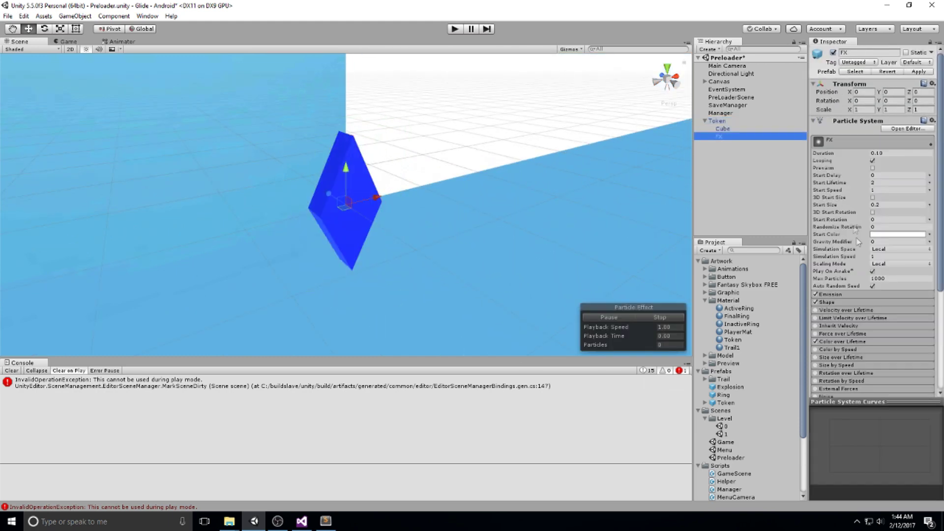
pyautogui.scroll(-5, 861, 246)
pyautogui.click(861, 305)
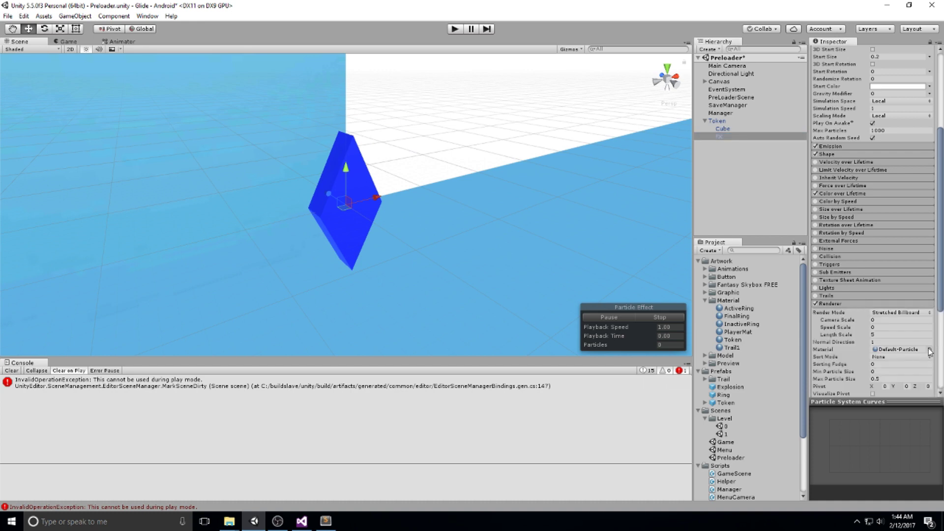
pyautogui.scroll(5, 895, 68)
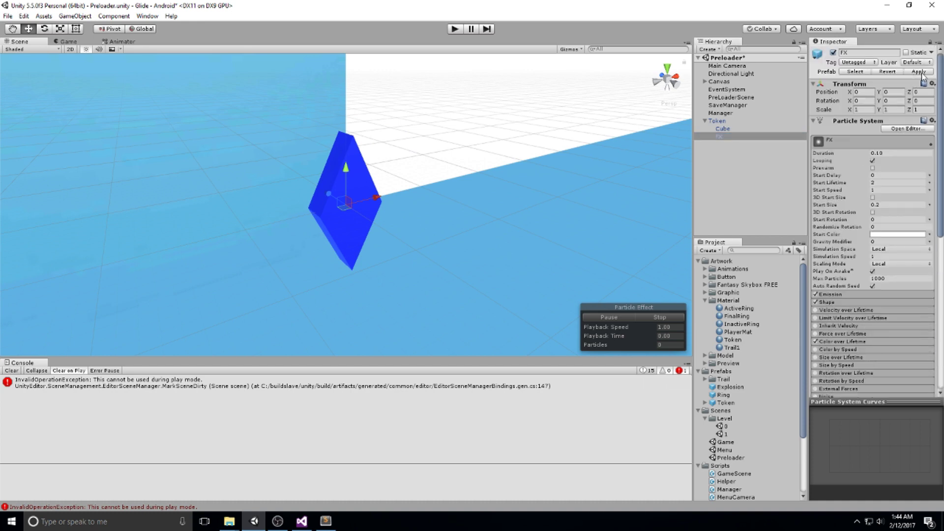
pyautogui.click(923, 73)
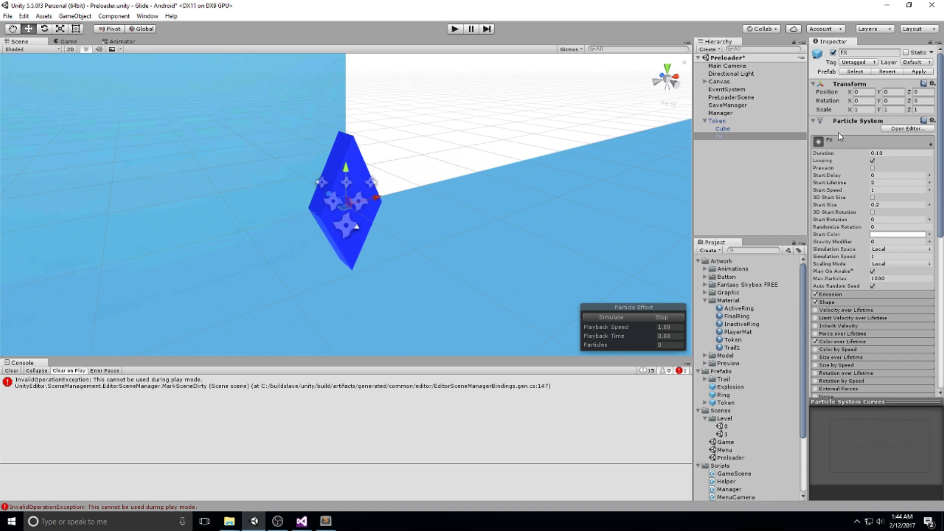
pyautogui.click(454, 30)
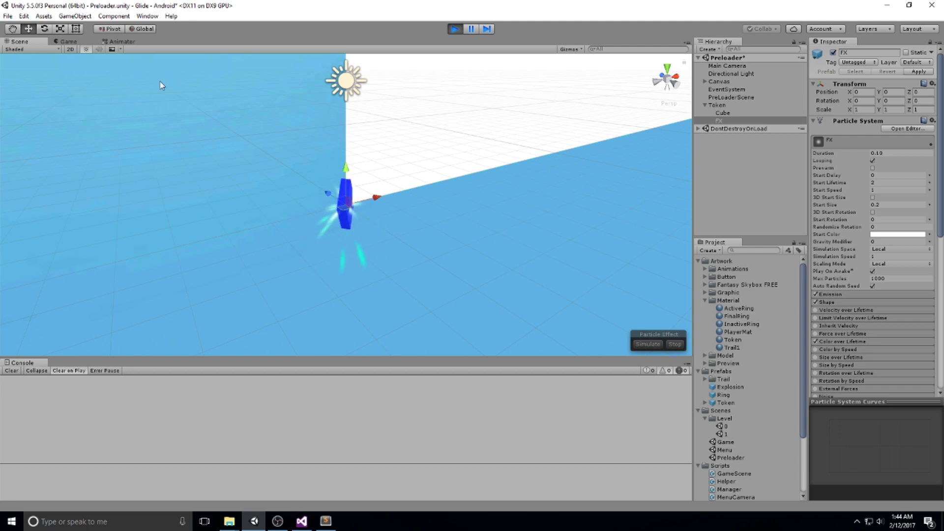
# Step: Advance past the title screen to level select and choose the level 1 bubble
pyautogui.click(74, 43)
pyautogui.click(147, 308)
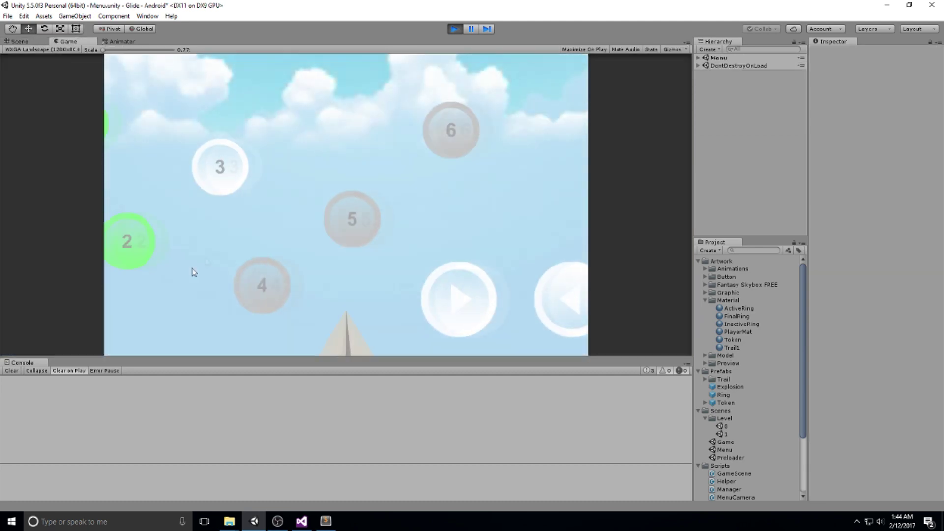
pyautogui.click(152, 131)
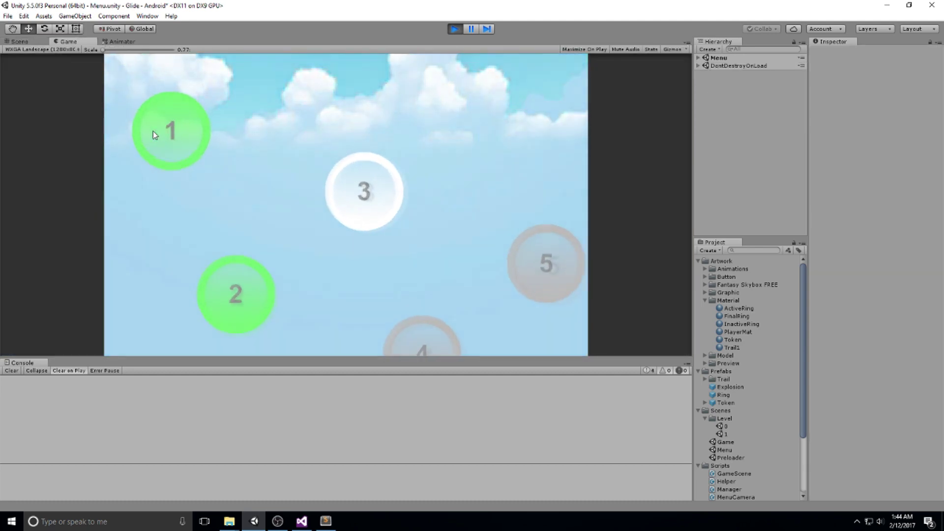